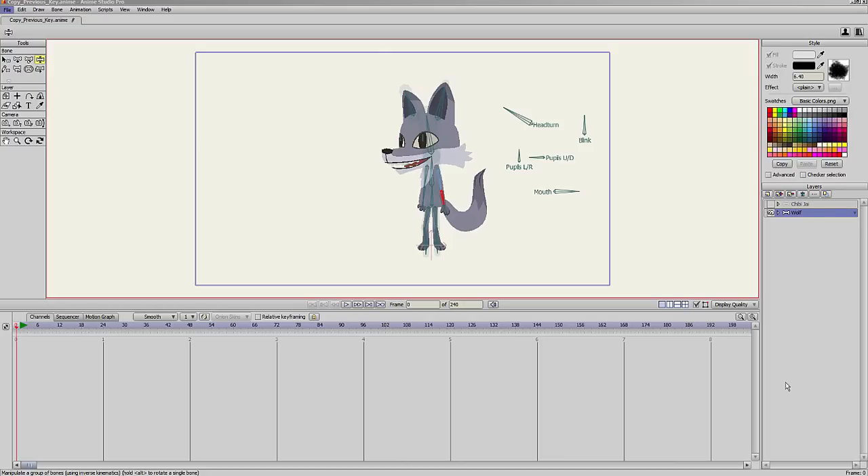
# At frame 15, pose the wolf in a crouch with its body lowered, arms bent outward and feet spread apart.
pyautogui.click(72, 328)
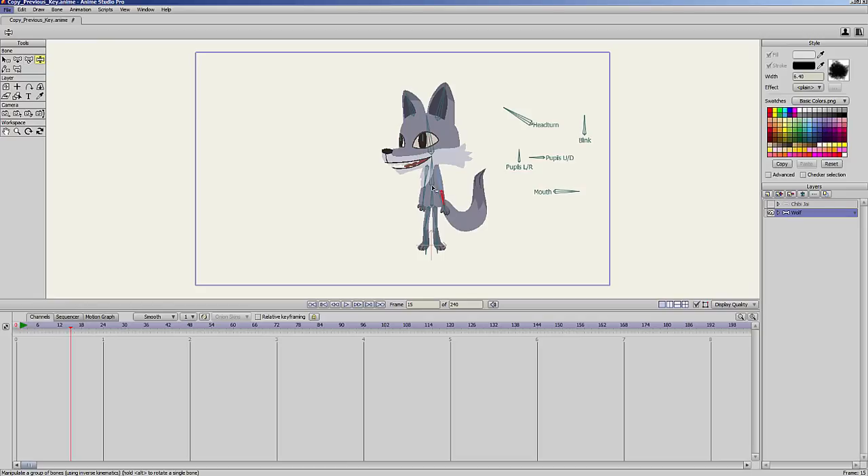
pyautogui.moveTo(435, 193); pyautogui.dragTo(457, 196)
pyautogui.moveTo(440, 245); pyautogui.dragTo(449, 245)
pyautogui.moveTo(425, 247); pyautogui.dragTo(420, 246)
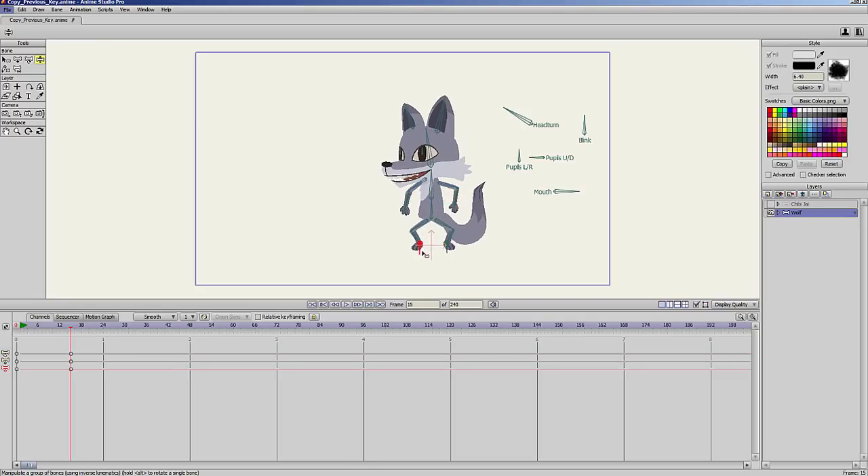
# At frame 26, raise the wolf's body to straighten its legs and adjust its foot and arm.
pyautogui.moveTo(68, 329); pyautogui.dragTo(110, 329)
pyautogui.moveTo(432, 206); pyautogui.dragTo(432, 191)
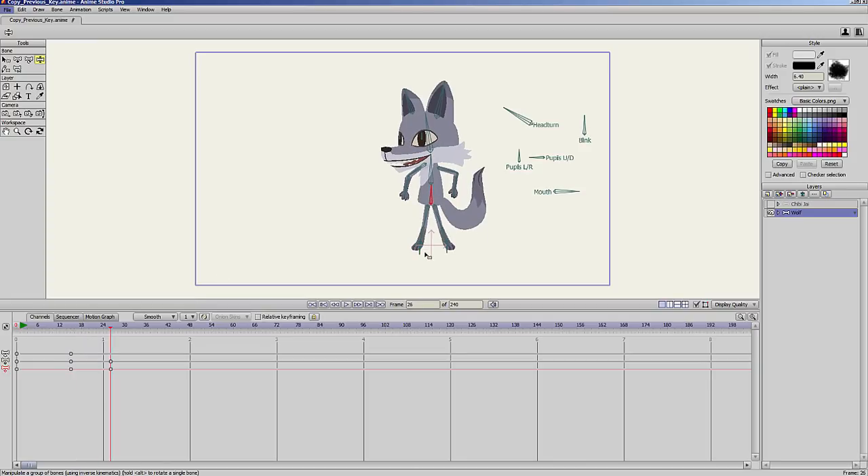
pyautogui.moveTo(421, 249); pyautogui.dragTo(438, 250)
pyautogui.moveTo(432, 201)
pyautogui.mouseDown()
pyautogui.moveTo(432, 215)
pyautogui.moveTo(419, 197)
pyautogui.moveTo(448, 202)
pyautogui.mouseUp()
# Preview the motion up to frame 37 and set the default keyframe interpolation to Elastic.
pyautogui.click(61, 329)
pyautogui.moveTo(62, 331); pyautogui.dragTo(155, 334)
pyautogui.click(174, 317)
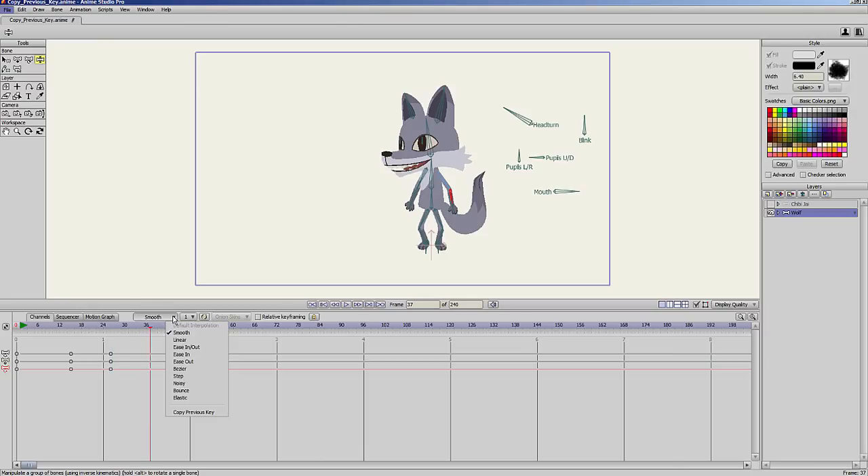
pyautogui.click(181, 398)
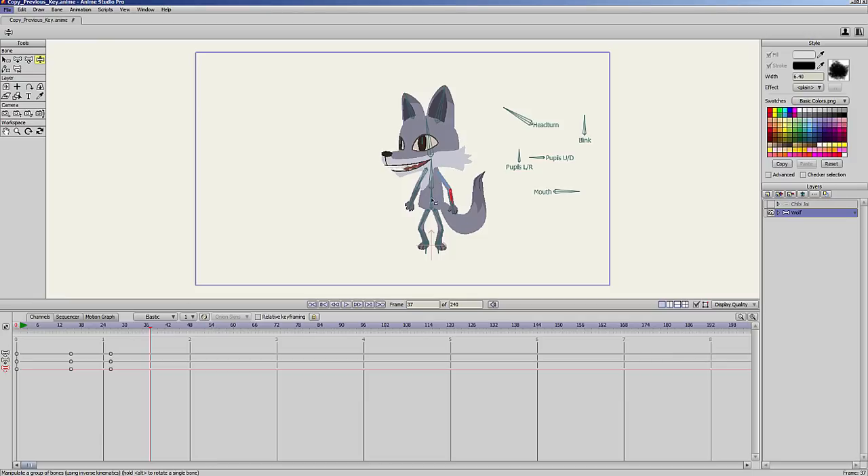
# At frame 37, pose the wolf in a jump with its arms spread outward and both feet lifted off the ground.
pyautogui.moveTo(432, 201); pyautogui.dragTo(392, 170)
pyautogui.moveTo(453, 185); pyautogui.dragTo(482, 163)
pyautogui.moveTo(427, 253); pyautogui.dragTo(444, 214)
# At frame 45, pose the wolf landing with feet down, knees bent, arms lowered and head tilted back.
pyautogui.moveTo(170, 327); pyautogui.dragTo(179, 326)
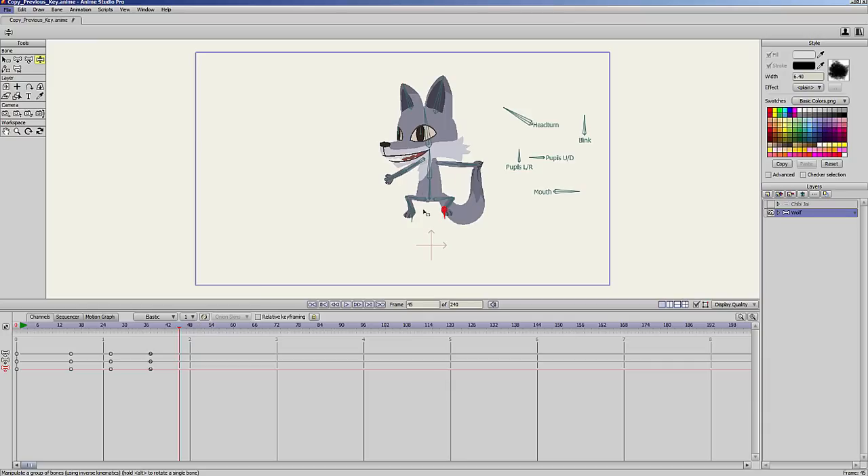
pyautogui.moveTo(411, 214); pyautogui.dragTo(417, 245)
pyautogui.moveTo(445, 215); pyautogui.dragTo(445, 235)
pyautogui.moveTo(430, 192); pyautogui.dragTo(430, 210)
pyautogui.moveTo(396, 197); pyautogui.dragTo(392, 187)
pyautogui.moveTo(467, 187); pyautogui.dragTo(449, 209)
pyautogui.moveTo(401, 193); pyautogui.dragTo(407, 207)
pyautogui.moveTo(428, 141); pyautogui.dragTo(442, 147)
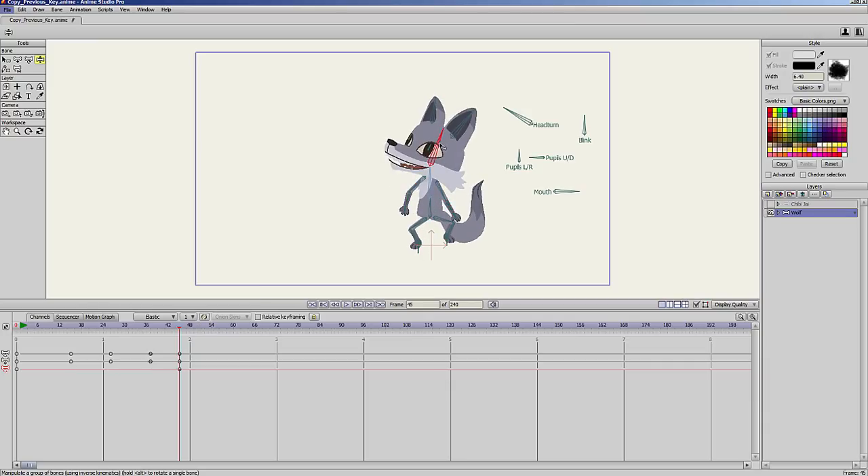
# At frame 52, tilt the wolf's head forward, raise both arms and bend its ears.
pyautogui.moveTo(143, 330); pyautogui.dragTo(204, 328)
pyautogui.moveTo(437, 135); pyautogui.dragTo(418, 139)
pyautogui.moveTo(152, 329); pyautogui.dragTo(205, 343)
pyautogui.moveTo(456, 214); pyautogui.dragTo(468, 150)
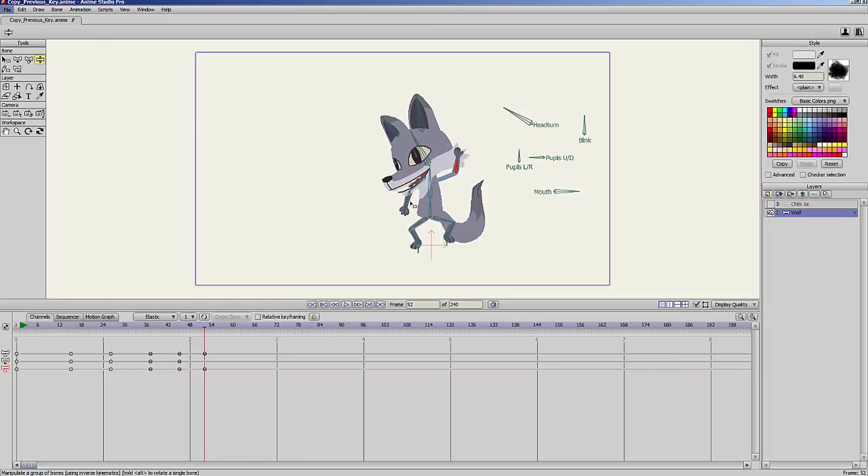
pyautogui.moveTo(405, 209); pyautogui.dragTo(389, 159)
pyautogui.click(428, 136)
pyautogui.moveTo(428, 137); pyautogui.dragTo(369, 138)
# Set the default keyframe interpolation to Step and freeze the wolf's pose at frame 57.
pyautogui.moveTo(171, 339); pyautogui.dragTo(223, 341)
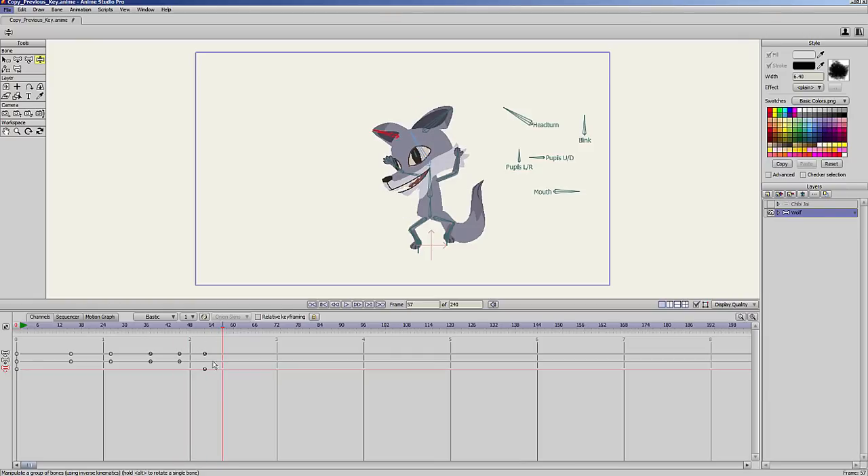
pyautogui.click(168, 317)
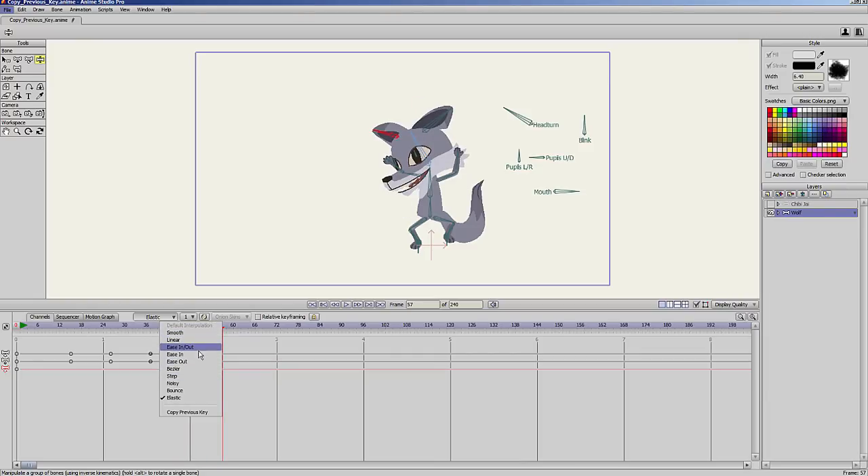
pyautogui.click(173, 376)
pyautogui.click(57, 9)
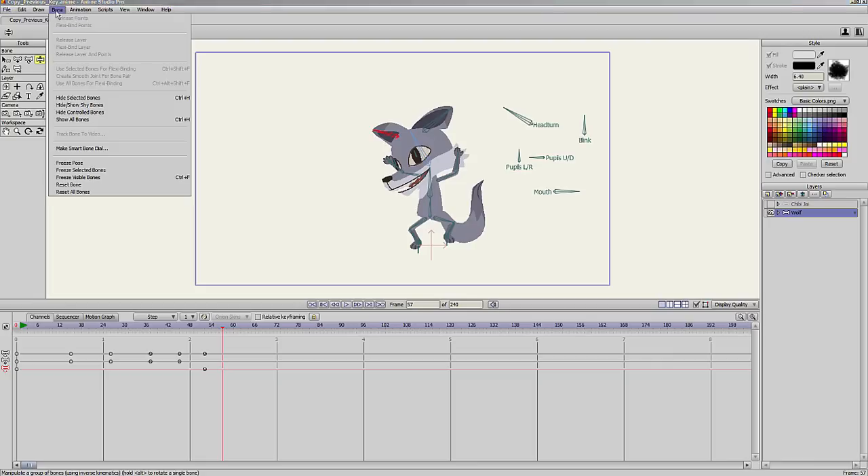
pyautogui.click(131, 164)
# At frame 62, pose the wolf standing upright with arms lowered, feet closer together, head level and ears raised.
pyautogui.moveTo(231, 328); pyautogui.dragTo(242, 331)
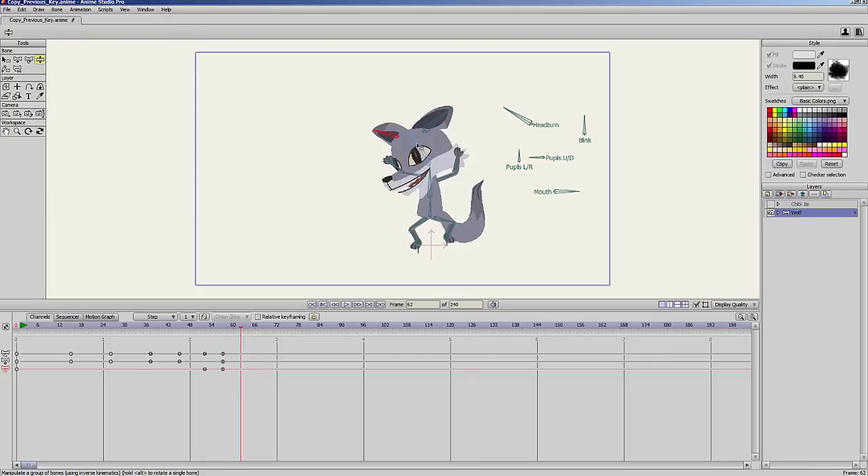
pyautogui.moveTo(418, 146); pyautogui.dragTo(443, 202)
pyautogui.moveTo(398, 168); pyautogui.dragTo(429, 190)
pyautogui.moveTo(449, 241)
pyautogui.mouseDown()
pyautogui.moveTo(441, 253)
pyautogui.moveTo(434, 245)
pyautogui.mouseUp()
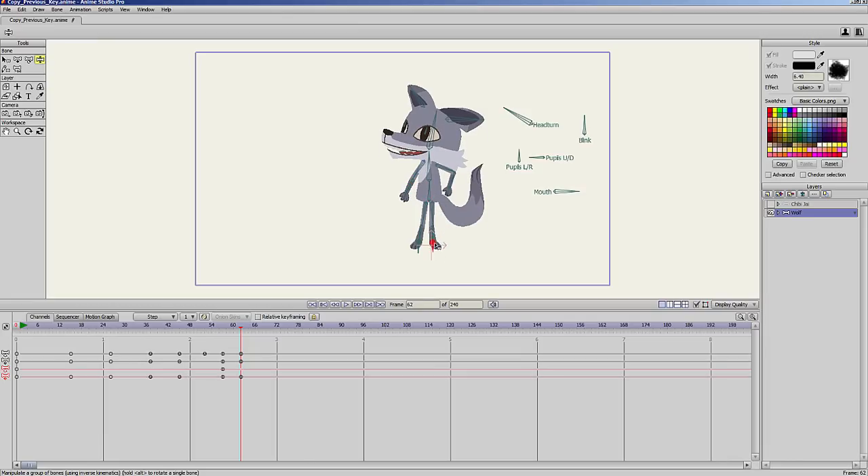
pyautogui.moveTo(432, 191); pyautogui.dragTo(421, 190)
pyautogui.moveTo(423, 129); pyautogui.dragTo(414, 124)
pyautogui.moveTo(448, 106); pyautogui.dragTo(404, 98)
# Lower the wolf's body slightly at frame 65 and shift its body and both feet toward its facing side at frame 78.
pyautogui.moveTo(218, 326); pyautogui.dragTo(251, 342)
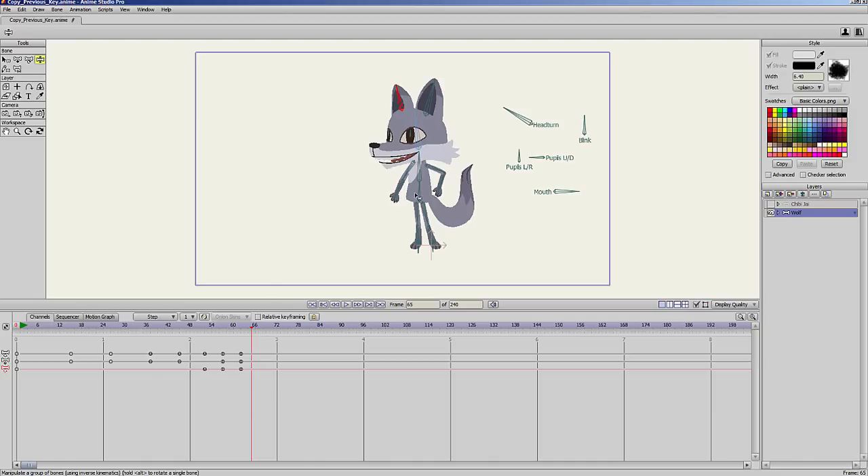
pyautogui.moveTo(419, 197); pyautogui.dragTo(420, 211)
pyautogui.moveTo(223, 329); pyautogui.dragTo(299, 327)
pyautogui.moveTo(423, 205); pyautogui.dragTo(401, 200)
pyautogui.moveTo(420, 249); pyautogui.dragTo(369, 251)
pyautogui.moveTo(399, 201); pyautogui.dragTo(389, 198)
pyautogui.moveTo(433, 248); pyautogui.dragTo(388, 254)
pyautogui.moveTo(391, 198); pyautogui.dragTo(351, 200)
pyautogui.moveTo(390, 188); pyautogui.dragTo(392, 189)
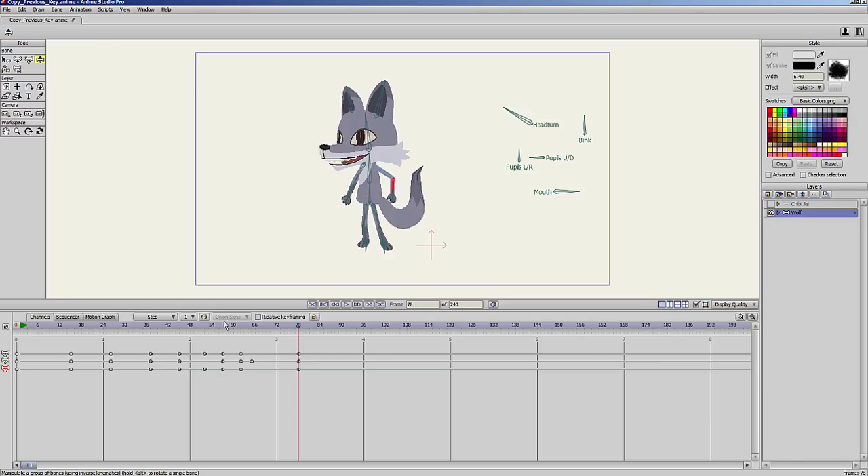
# Set the default keyframe interpolation to Copy Previous Key and delete all pose keyframes after frame 0.
pyautogui.moveTo(226, 326); pyautogui.dragTo(310, 342)
pyautogui.click(166, 317)
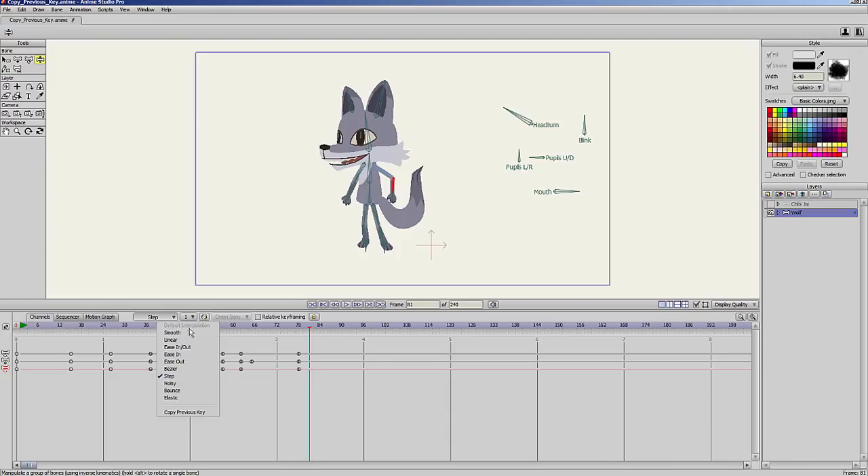
pyautogui.click(190, 413)
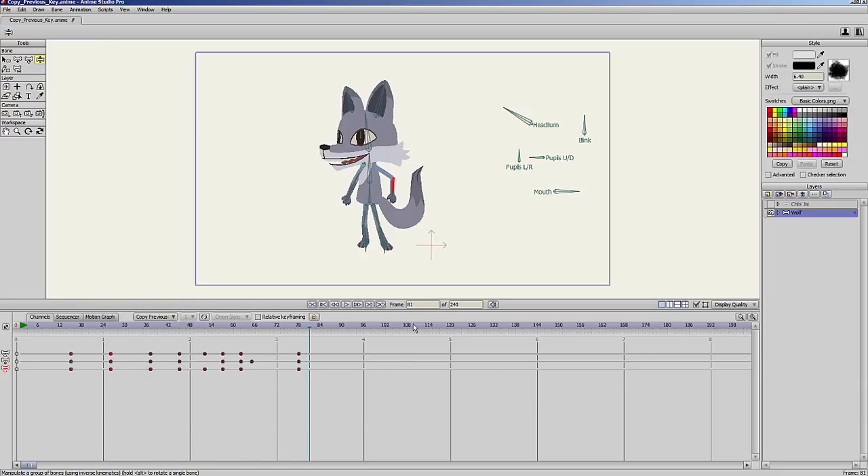
pyautogui.press('Delete')
# Tilt the wolf's head back at frame 13 and set that keyframe's interpolation to Elastic.
pyautogui.moveTo(65, 328); pyautogui.dragTo(62, 328)
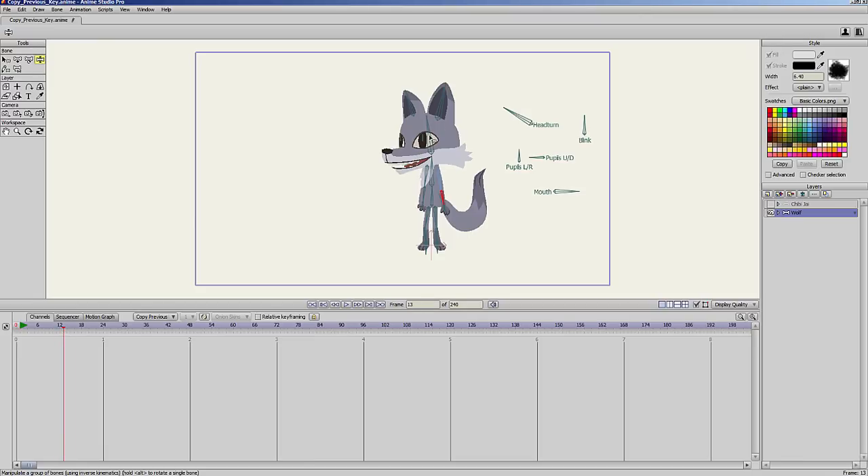
pyautogui.moveTo(429, 138)
pyautogui.mouseDown()
pyautogui.moveTo(451, 138)
pyautogui.moveTo(449, 155)
pyautogui.mouseUp()
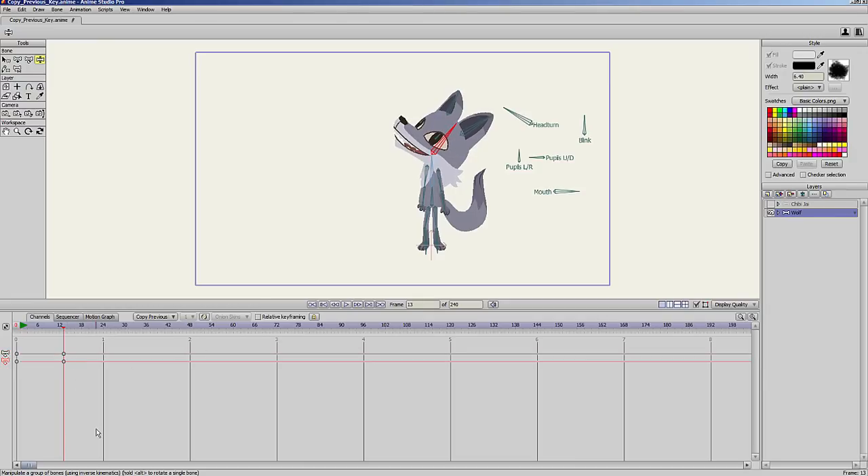
pyautogui.rightClick(65, 364)
pyautogui.click(61, 367)
pyautogui.rightClick(65, 365)
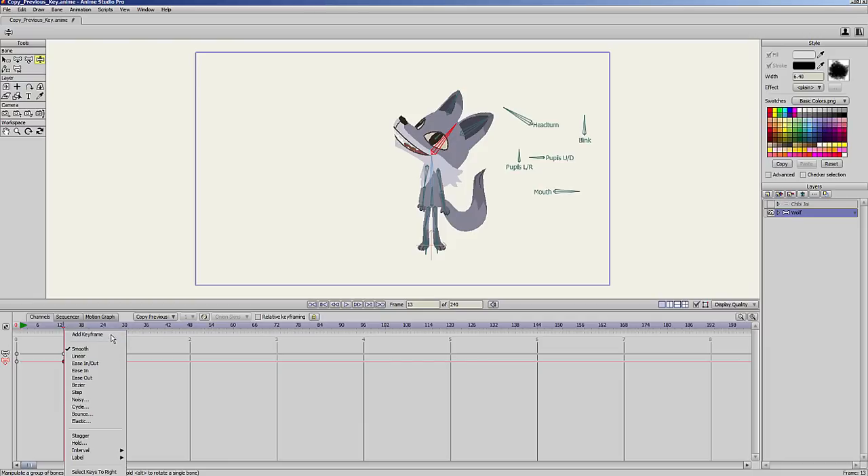
pyautogui.click(100, 422)
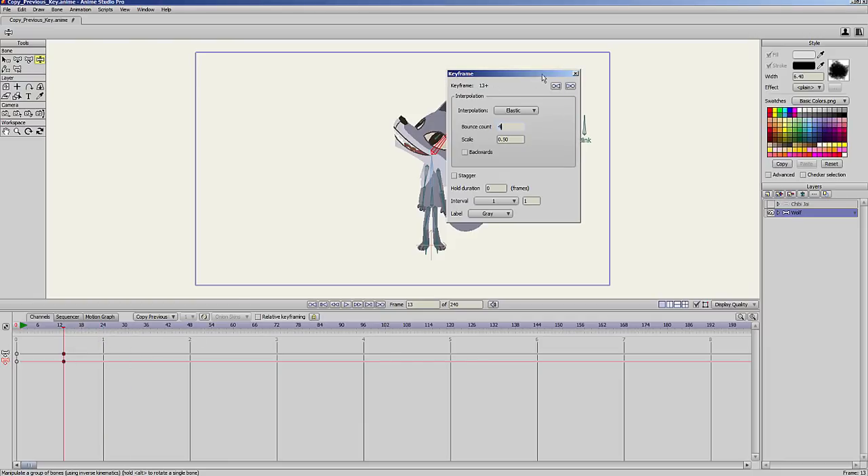
pyautogui.moveTo(542, 74); pyautogui.dragTo(717, 71)
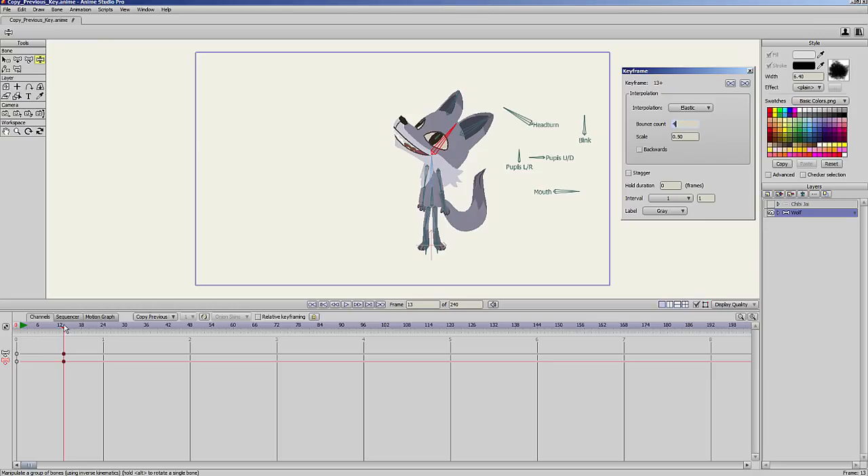
# Tilt the wolf's head forward at frame 24 and back again at frame 39.
pyautogui.moveTo(63, 327); pyautogui.dragTo(88, 327)
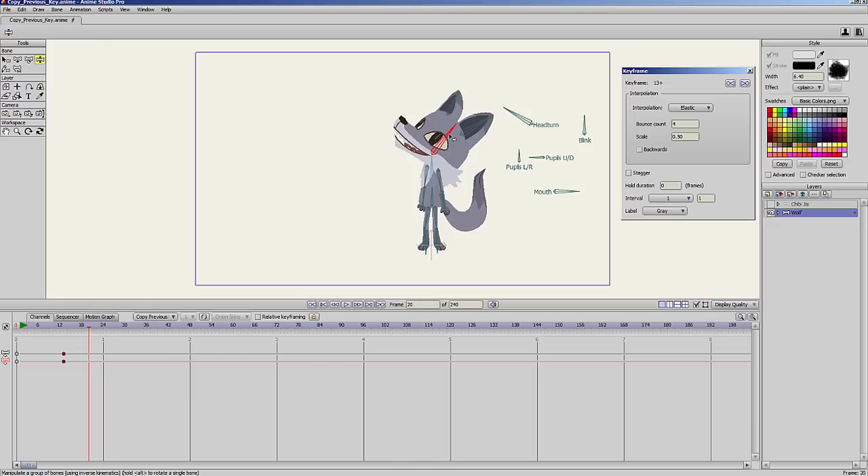
pyautogui.click(65, 362)
pyautogui.click(92, 341)
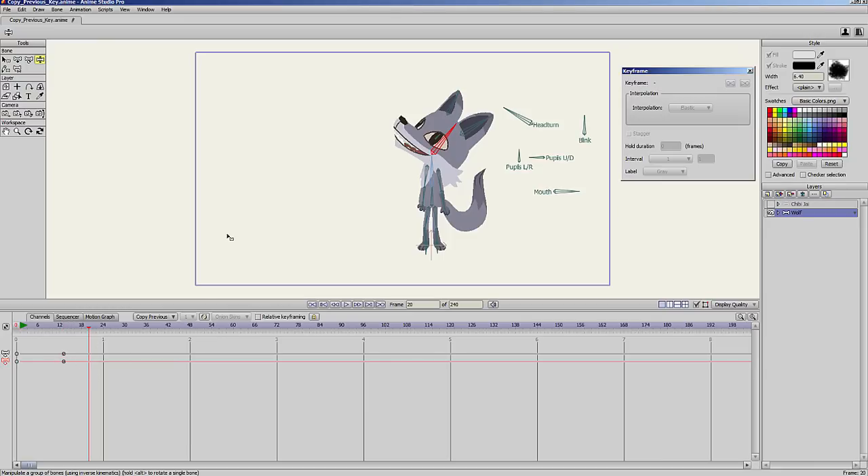
pyautogui.moveTo(100, 327); pyautogui.dragTo(104, 327)
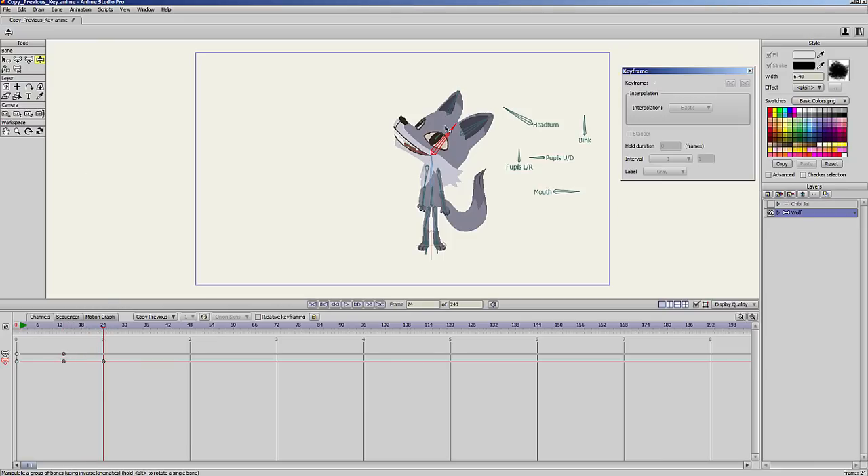
pyautogui.moveTo(445, 128); pyautogui.dragTo(408, 122)
pyautogui.moveTo(136, 327); pyautogui.dragTo(156, 327)
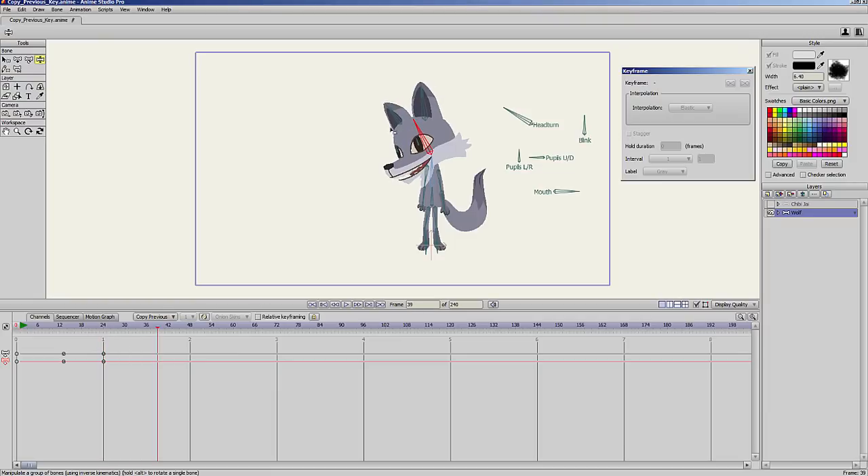
pyautogui.moveTo(420, 128); pyautogui.dragTo(435, 136)
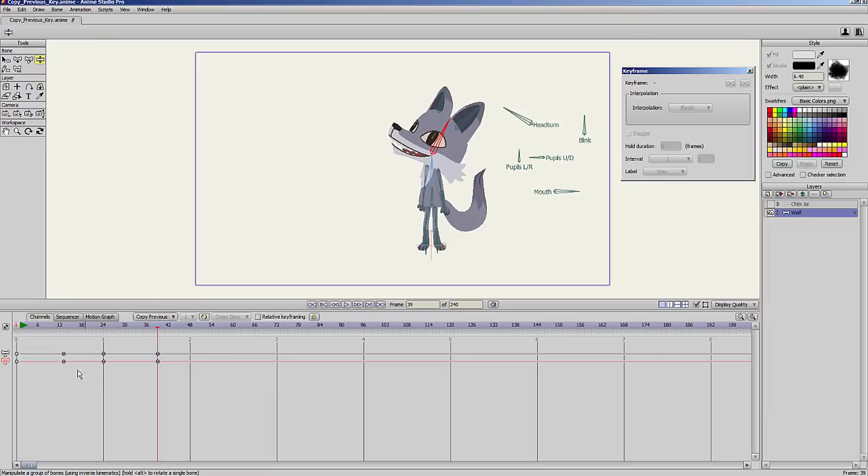
# Tilt the wolf's head forward at frame 52 and back at frame 71.
pyautogui.moveTo(66, 327); pyautogui.dragTo(204, 327)
pyautogui.moveTo(444, 139); pyautogui.dragTo(419, 138)
pyautogui.moveTo(139, 328); pyautogui.dragTo(270, 328)
pyautogui.moveTo(425, 134); pyautogui.dragTo(448, 134)
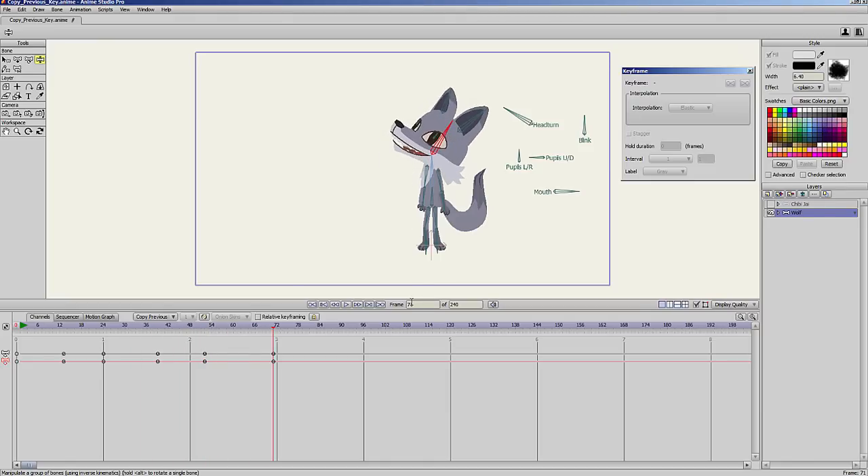
# Scrub through the head motion and reselect Copy Previous Key as the default interpolation.
pyautogui.moveTo(60, 330); pyautogui.dragTo(182, 328)
pyautogui.click(170, 318)
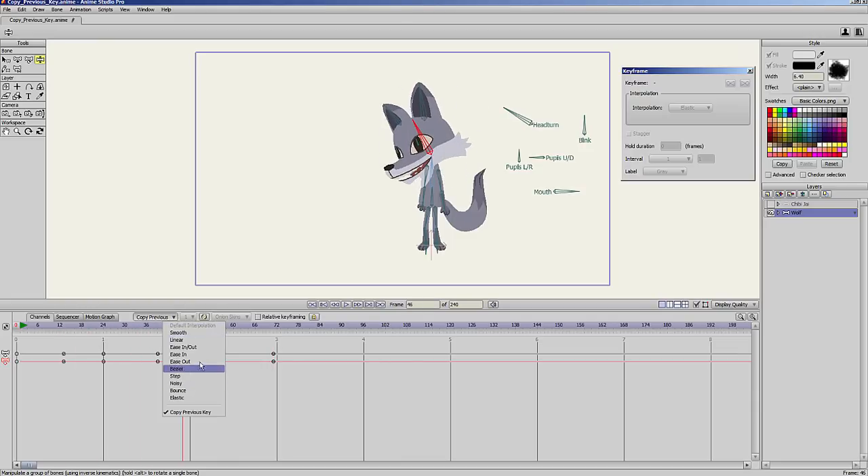
pyautogui.click(208, 413)
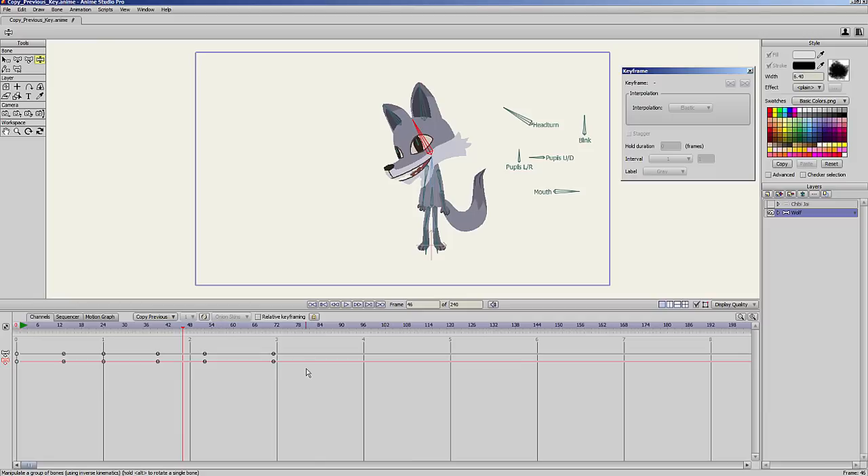
# Play through the head animation once more and delete all its keyframes after frame 0.
pyautogui.moveTo(129, 328); pyautogui.dragTo(264, 332)
pyautogui.moveTo(43, 352); pyautogui.dragTo(372, 403)
pyautogui.press('Delete')
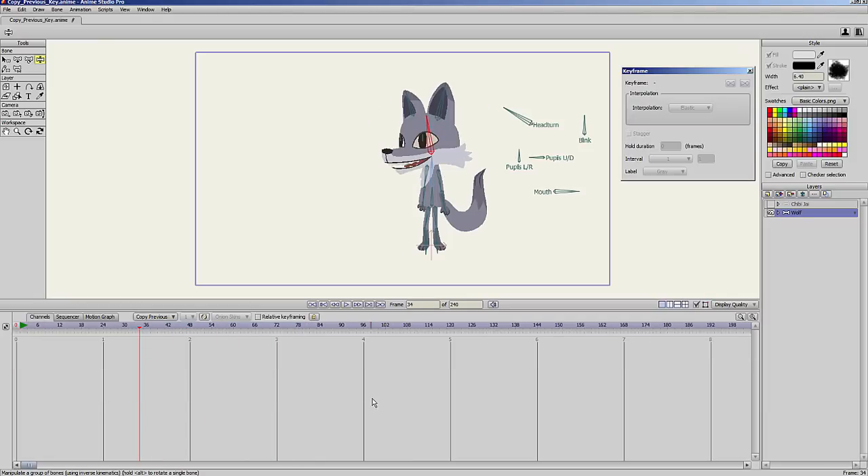
# At frame 1, pose the wolf with its body lowered, knees bent and both arms bent away from its sides.
pyautogui.click(21, 327)
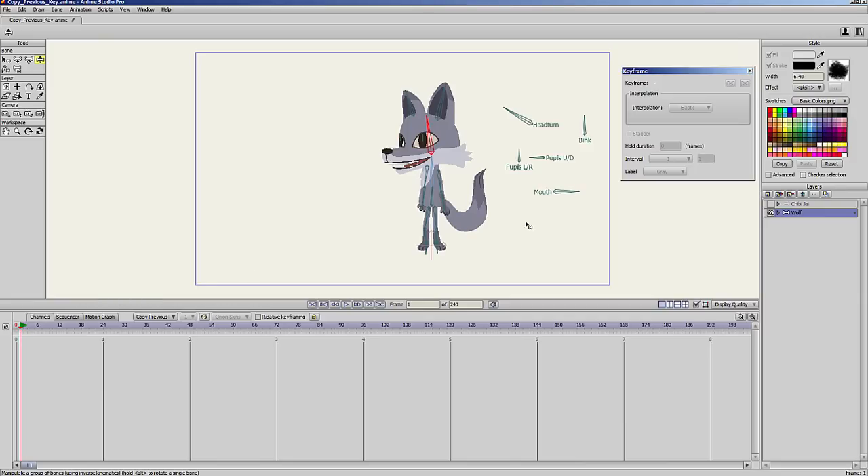
pyautogui.moveTo(442, 198); pyautogui.dragTo(427, 180)
pyautogui.moveTo(428, 144); pyautogui.dragTo(432, 143)
pyautogui.moveTo(451, 186); pyautogui.dragTo(413, 181)
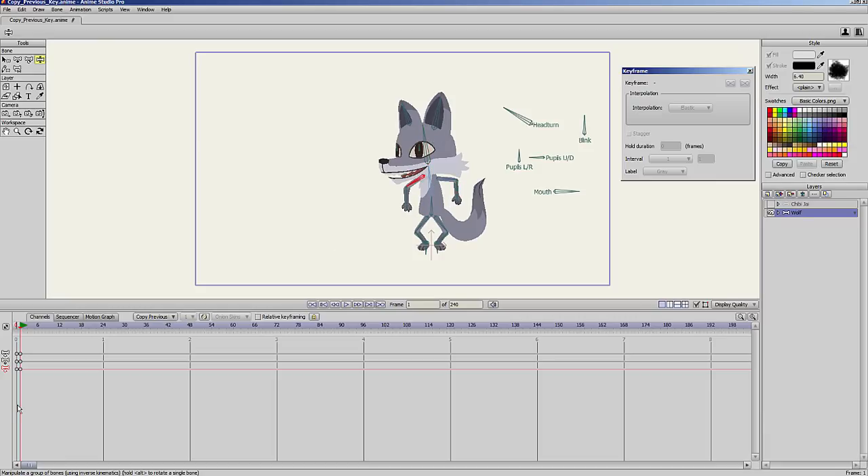
# Turn the wolf's pupils at frame 1 and set the frame-1 interpolation of the Pupils L/R and Pupils U/D bones to Elastic.
pyautogui.moveTo(519, 152); pyautogui.dragTo(540, 161)
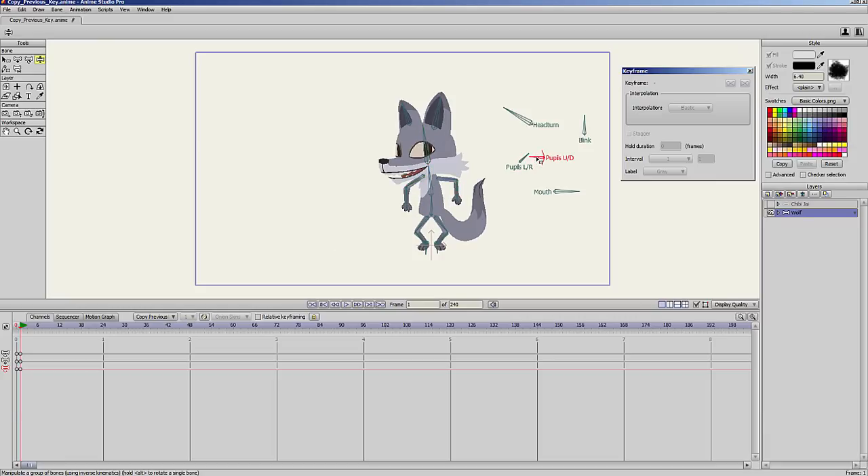
pyautogui.click(7, 60)
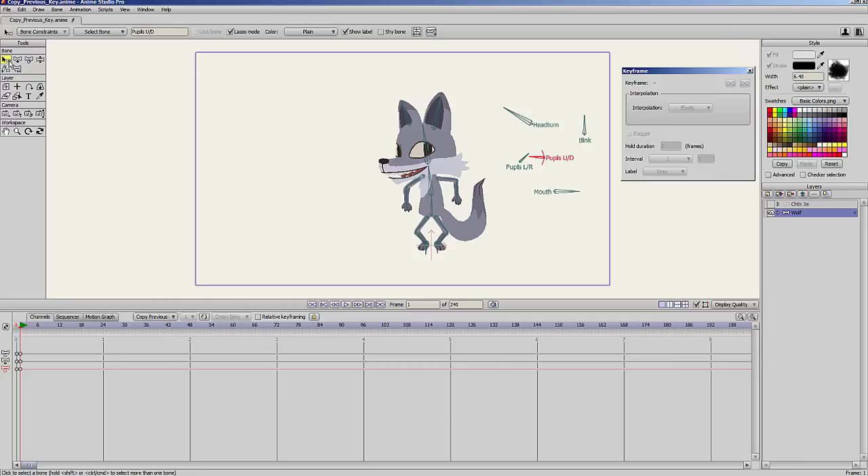
pyautogui.click(543, 154)
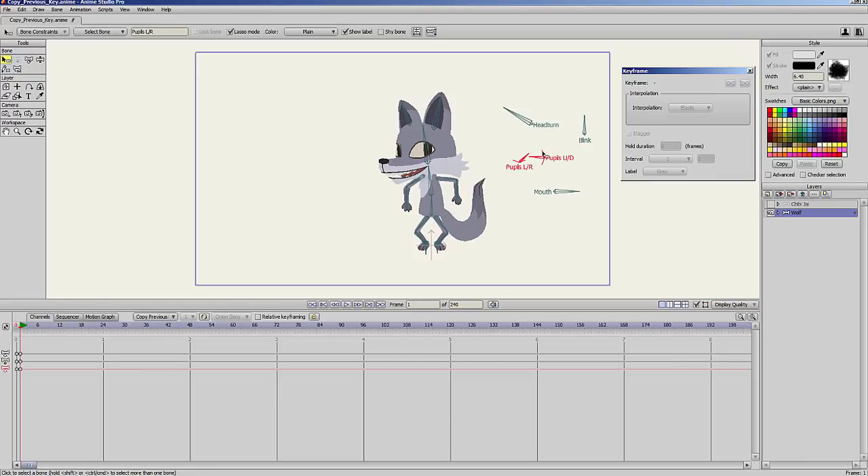
pyautogui.click(20, 368)
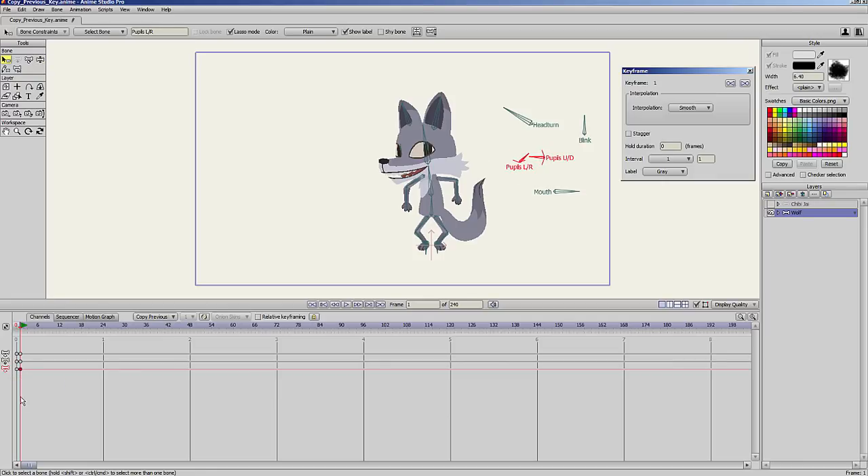
pyautogui.click(706, 107)
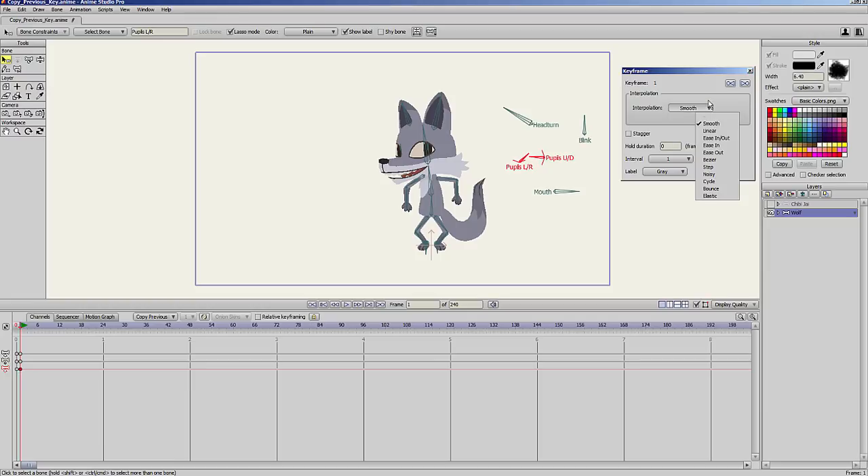
pyautogui.click(719, 197)
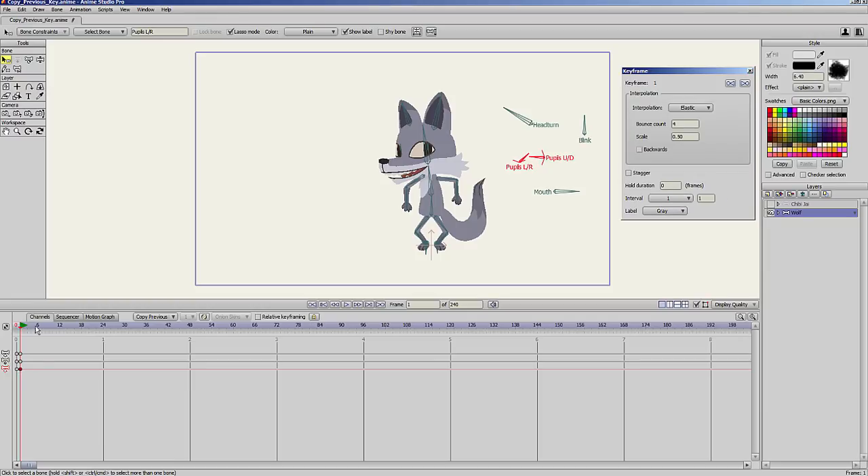
# At frame 7, pose the wolf with legs spread wide, both forearms raised and its head tilted back.
pyautogui.moveTo(38, 326); pyautogui.dragTo(41, 326)
pyautogui.click(40, 60)
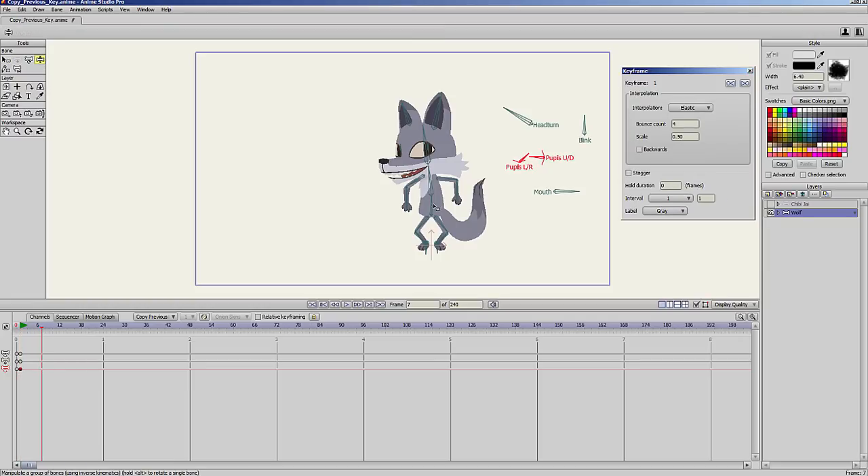
pyautogui.moveTo(434, 206); pyautogui.dragTo(426, 195)
pyautogui.moveTo(424, 248); pyautogui.dragTo(392, 249)
pyautogui.moveTo(426, 189); pyautogui.dragTo(411, 139)
# Move the wolf's frame-7 keyframes to frame 10 and scrub through the pose change.
pyautogui.moveTo(25, 329); pyautogui.dragTo(45, 332)
pyautogui.click(42, 364)
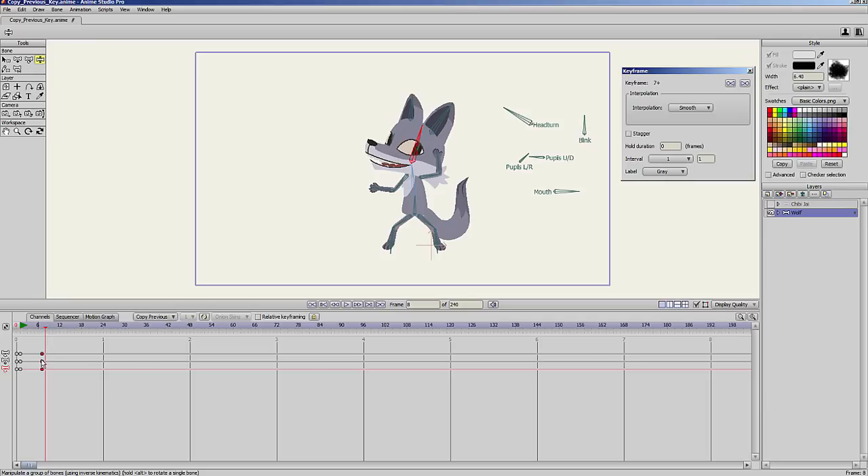
pyautogui.moveTo(42, 364); pyautogui.dragTo(53, 364)
pyautogui.moveTo(34, 334); pyautogui.dragTo(54, 338)
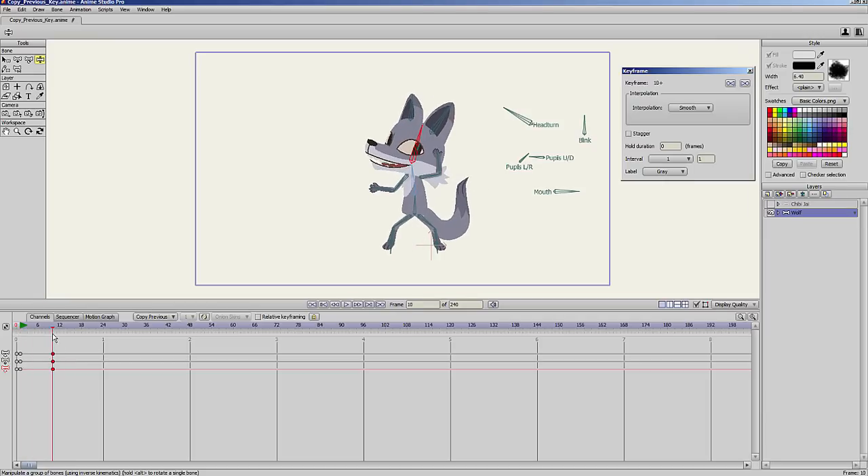
# At frame 15, rotate the Pupils L/R and Pupils U/D bones to shift the wolf's gaze, and scrub the motion.
pyautogui.click(73, 329)
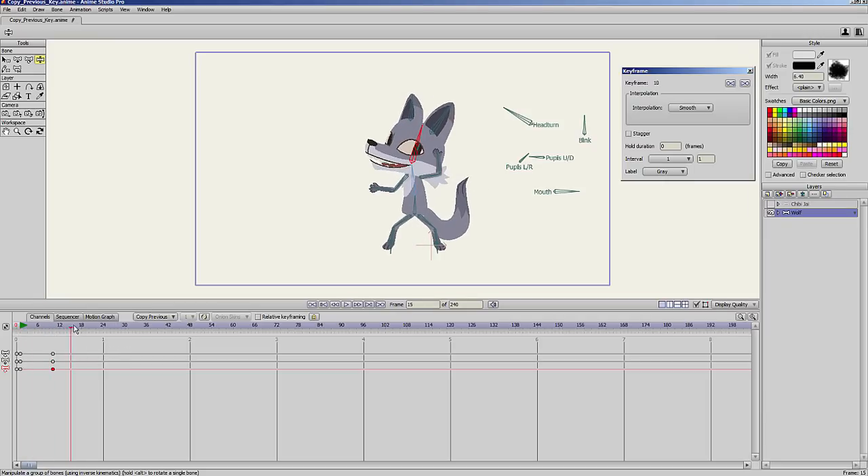
pyautogui.moveTo(528, 156)
pyautogui.mouseDown()
pyautogui.moveTo(512, 150)
pyautogui.moveTo(532, 154)
pyautogui.moveTo(521, 152)
pyautogui.mouseUp()
pyautogui.click(533, 153)
pyautogui.moveTo(44, 328); pyautogui.dragTo(72, 338)
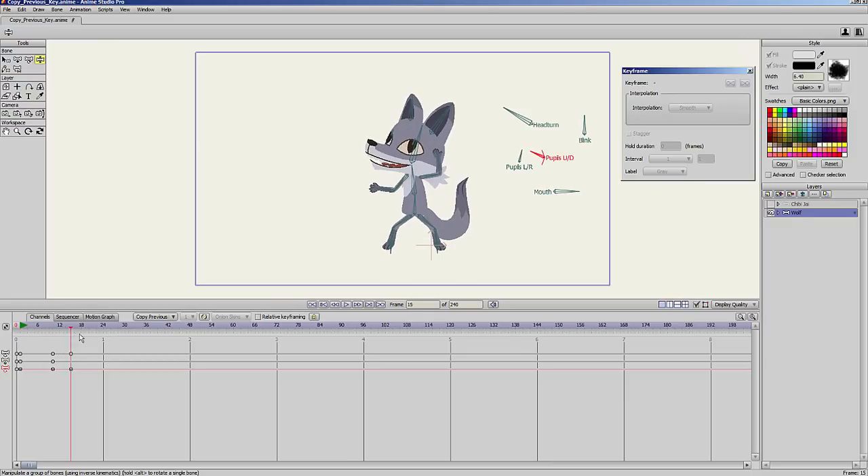
# Shift the wolf's pupils again at frames 20 and 30 and return to frame 1 to review the motion.
pyautogui.click(89, 336)
pyautogui.moveTo(522, 152)
pyautogui.mouseDown()
pyautogui.moveTo(517, 163)
pyautogui.moveTo(527, 156)
pyautogui.moveTo(526, 166)
pyautogui.mouseUp()
pyautogui.click(534, 154)
pyautogui.moveTo(63, 331); pyautogui.dragTo(125, 332)
pyautogui.moveTo(513, 157); pyautogui.dragTo(519, 147)
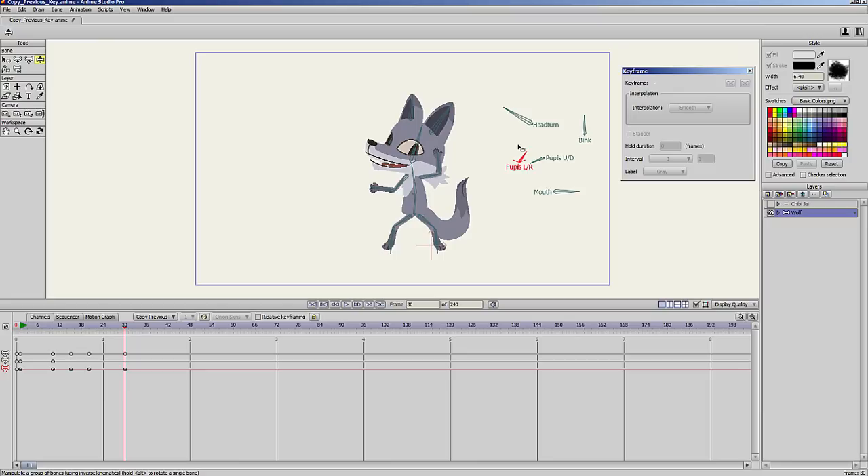
pyautogui.click(15, 330)
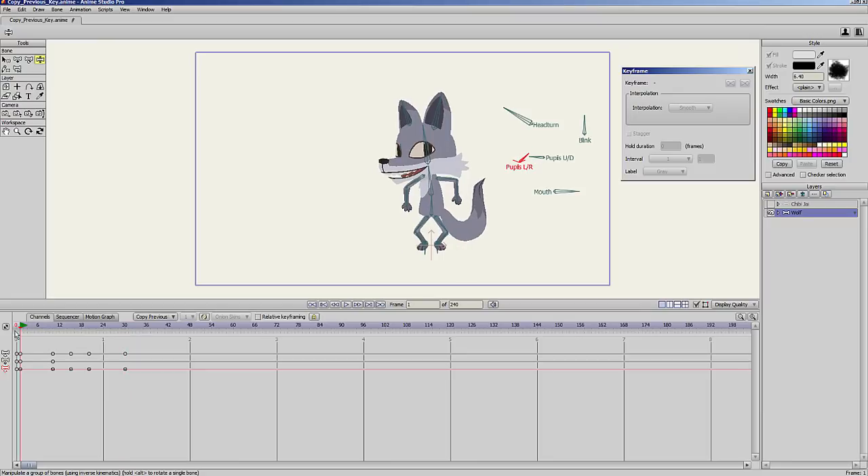
# Hide the Wolf layer, then select the Chibi Jai layer and make it visible.
pyautogui.click(771, 213)
pyautogui.click(796, 205)
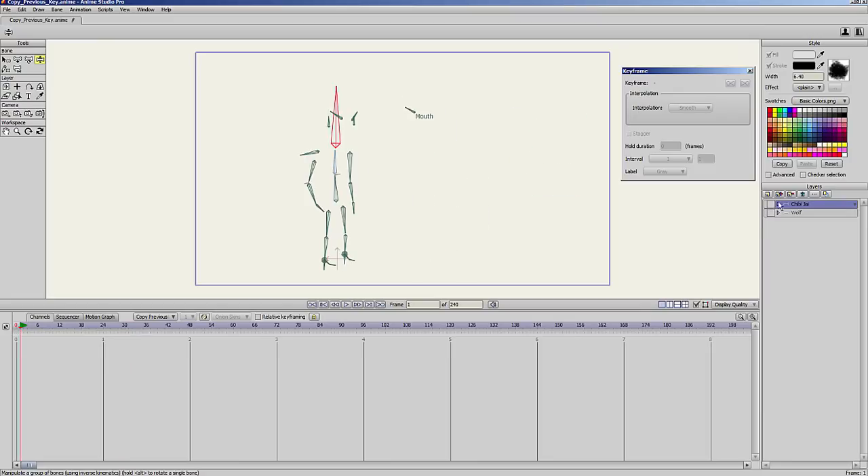
pyautogui.click(770, 204)
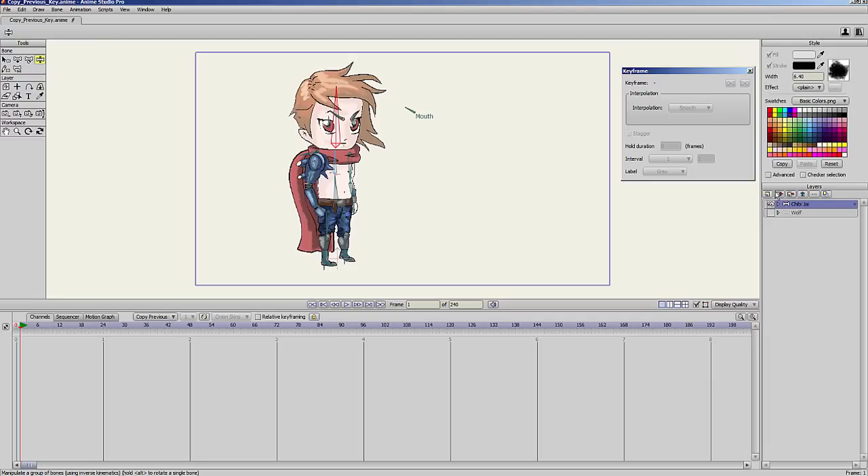
# At frame 1, rotate Chibi Jai's Mouth bone through its mouth shapes and leave the mouth as a closed line.
pyautogui.scroll(2, 403, 166)
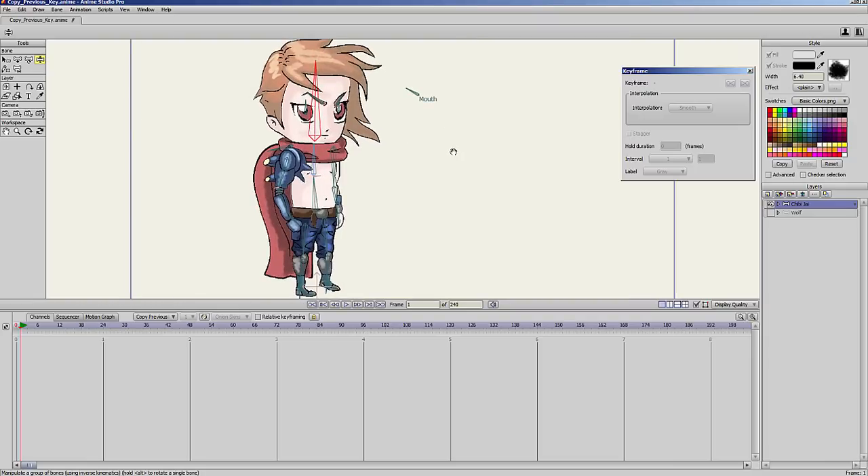
pyautogui.click(418, 94)
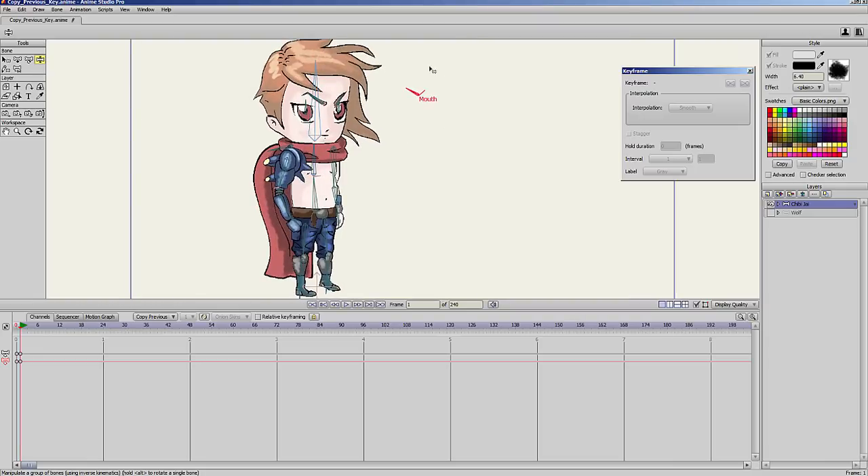
pyautogui.scroll(4, 450, 101)
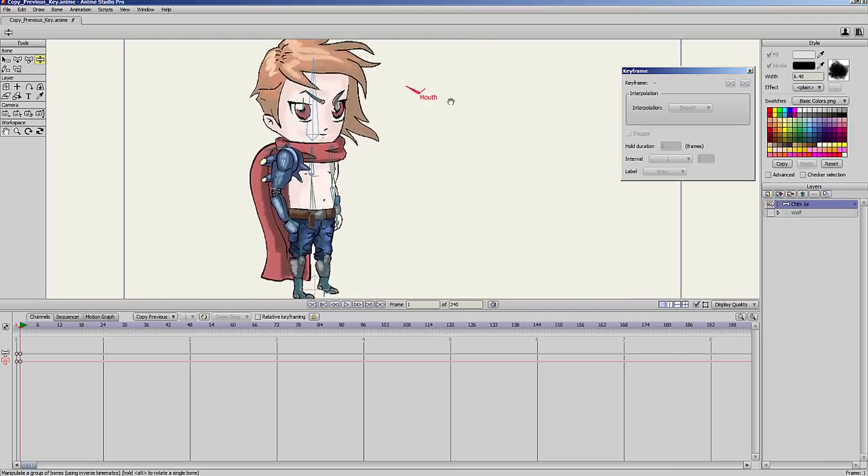
pyautogui.scroll(1, 402, 155)
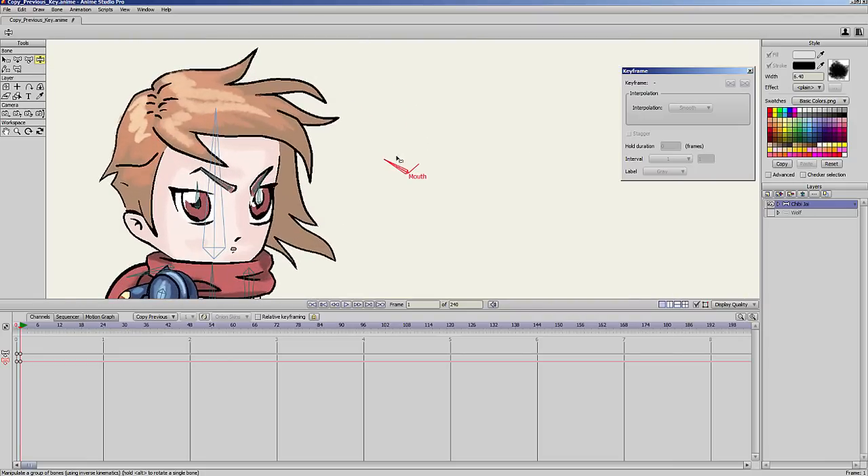
pyautogui.moveTo(399, 158)
pyautogui.mouseDown()
pyautogui.moveTo(408, 147)
pyautogui.moveTo(423, 150)
pyautogui.moveTo(391, 153)
pyautogui.moveTo(425, 153)
pyautogui.moveTo(382, 149)
pyautogui.moveTo(424, 148)
pyautogui.moveTo(390, 148)
pyautogui.moveTo(415, 139)
pyautogui.moveTo(383, 155)
pyautogui.mouseUp()
pyautogui.moveTo(21, 329)
pyautogui.mouseDown()
pyautogui.moveTo(42, 331)
pyautogui.moveTo(21, 336)
pyautogui.mouseUp()
pyautogui.moveTo(400, 163); pyautogui.dragTo(385, 170)
# Keyframe different Mouth bone rotations at frames 11, 26 and 44, with the mouth open at frame 11.
pyautogui.moveTo(41, 329); pyautogui.dragTo(59, 330)
pyautogui.moveTo(393, 164); pyautogui.dragTo(405, 151)
pyautogui.moveTo(80, 329); pyautogui.dragTo(111, 329)
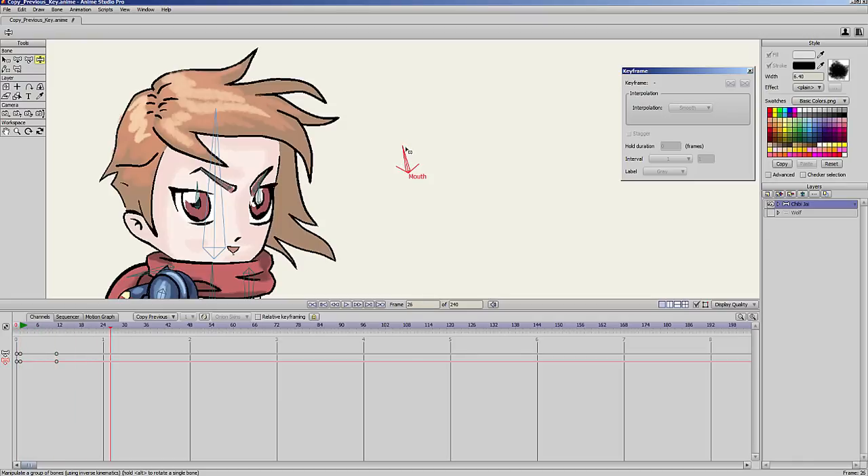
pyautogui.moveTo(409, 150); pyautogui.dragTo(392, 160)
pyautogui.moveTo(123, 326); pyautogui.dragTo(176, 327)
pyautogui.moveTo(401, 151); pyautogui.dragTo(442, 158)
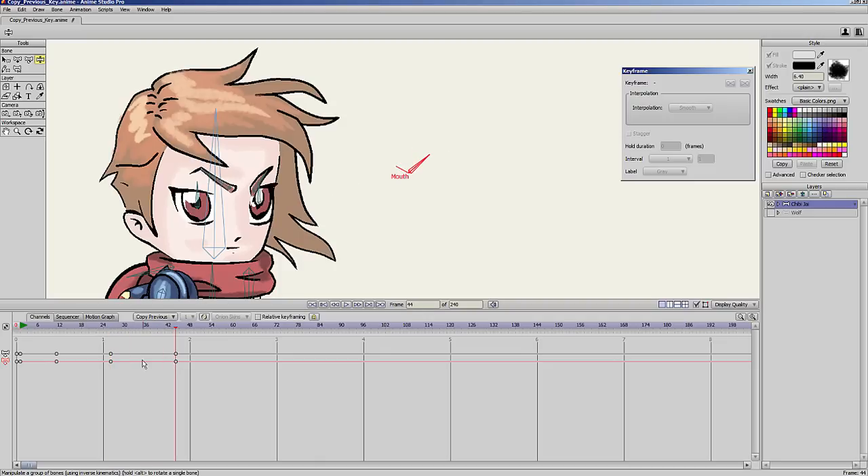
# Scrub between frames 1 and 11 to examine how the mouth shapes change between the keyframes.
pyautogui.click(22, 328)
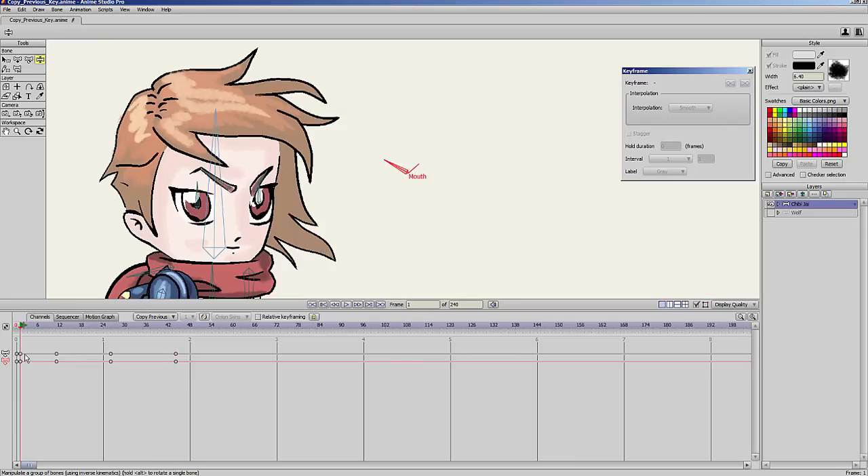
pyautogui.click(24, 328)
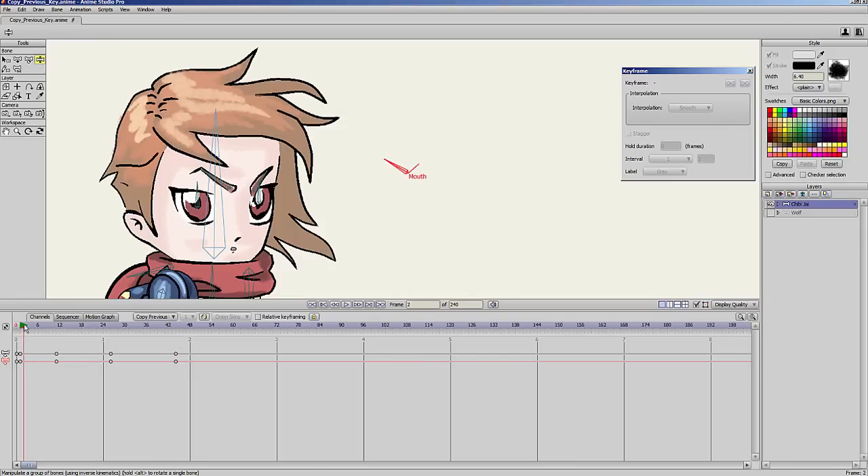
pyautogui.moveTo(23, 351); pyautogui.dragTo(56, 371)
pyautogui.moveTo(24, 328); pyautogui.dragTo(59, 357)
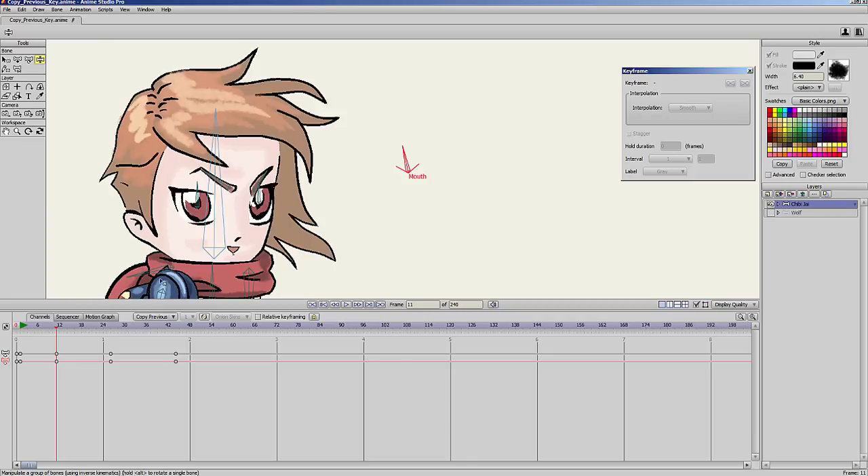
pyautogui.click(21, 328)
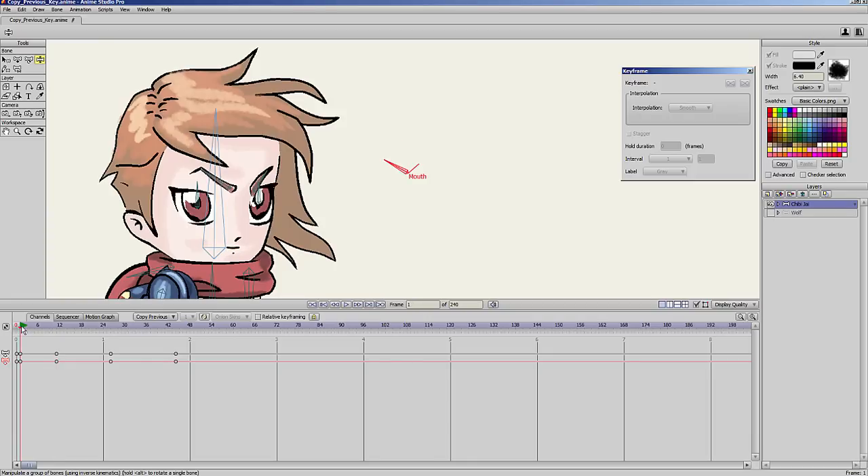
# Rotate the Mouth bone at frame 33 and scrub onward to check the mouth shapes.
pyautogui.moveTo(22, 329); pyautogui.dragTo(136, 361)
pyautogui.moveTo(410, 150); pyautogui.dragTo(420, 149)
pyautogui.moveTo(103, 330); pyautogui.dragTo(163, 348)
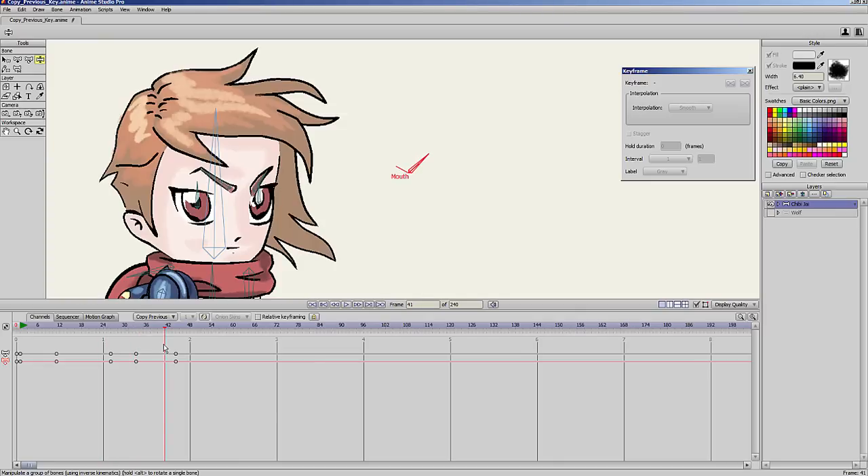
# Delete all Chibi Jai keyframes from frame 11 onward and return to frame 1.
pyautogui.moveTo(191, 344); pyautogui.dragTo(53, 385)
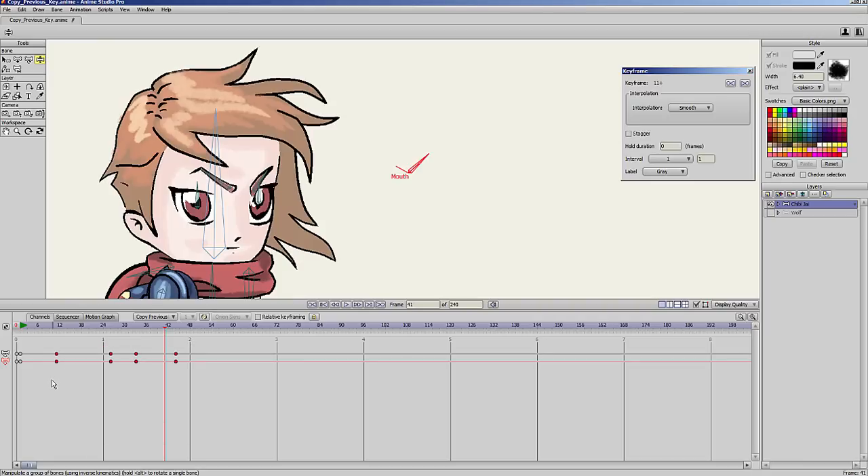
pyautogui.press('Delete')
pyautogui.click(22, 327)
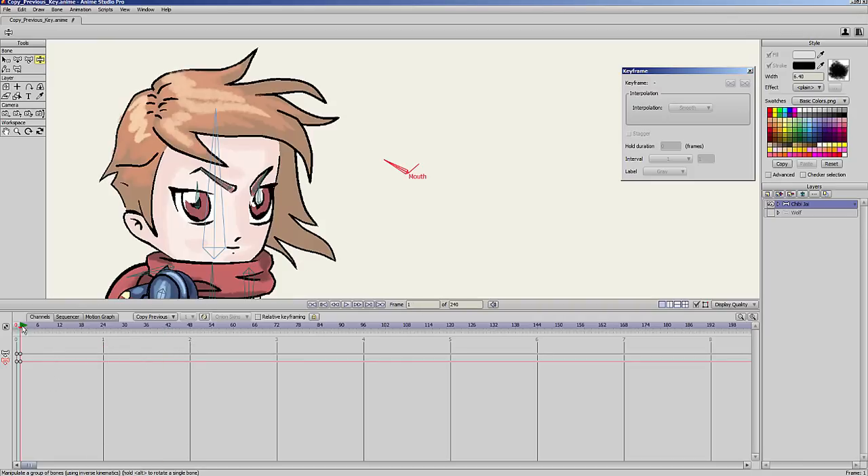
# Set the interpolation of the Mouth bone's keyframe at frame 1 to Step.
pyautogui.click(21, 362)
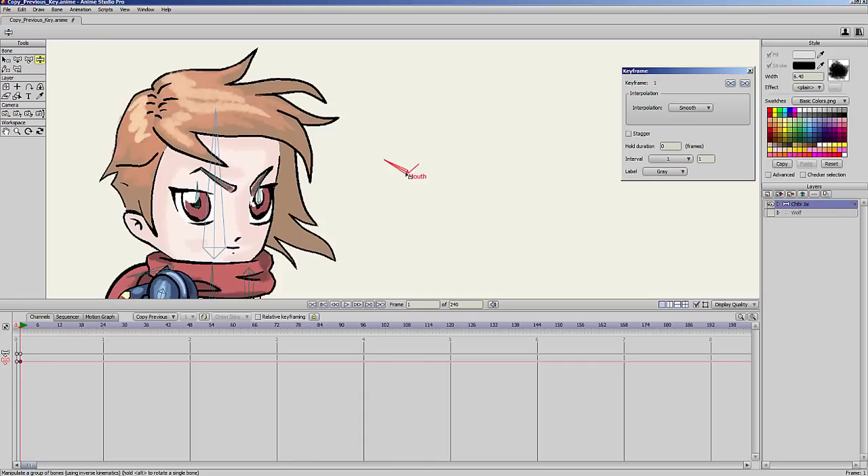
pyautogui.click(700, 110)
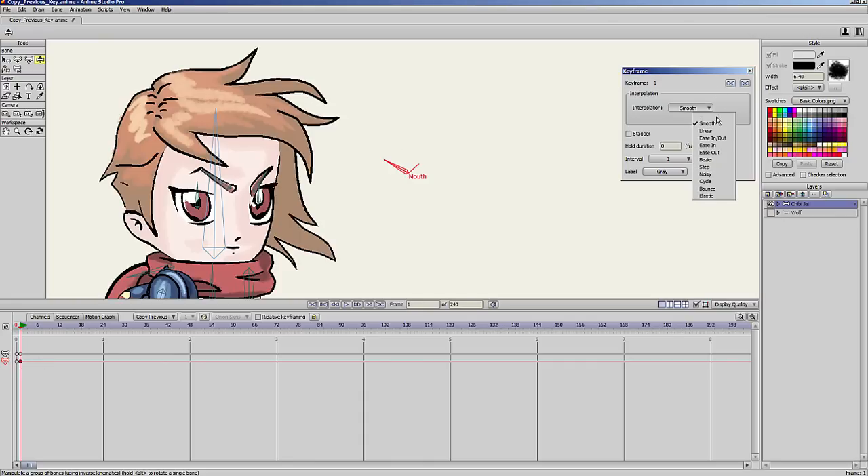
pyautogui.click(711, 168)
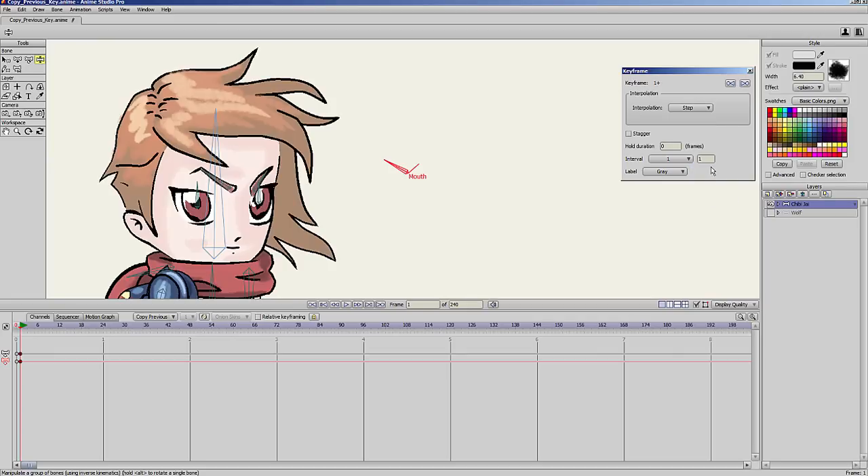
pyautogui.click(290, 364)
# Keyframe different Mouth bone rotations at frames 8, 18 and 27, with the mouth open at frame 8, and play the animation.
pyautogui.moveTo(29, 327); pyautogui.dragTo(45, 325)
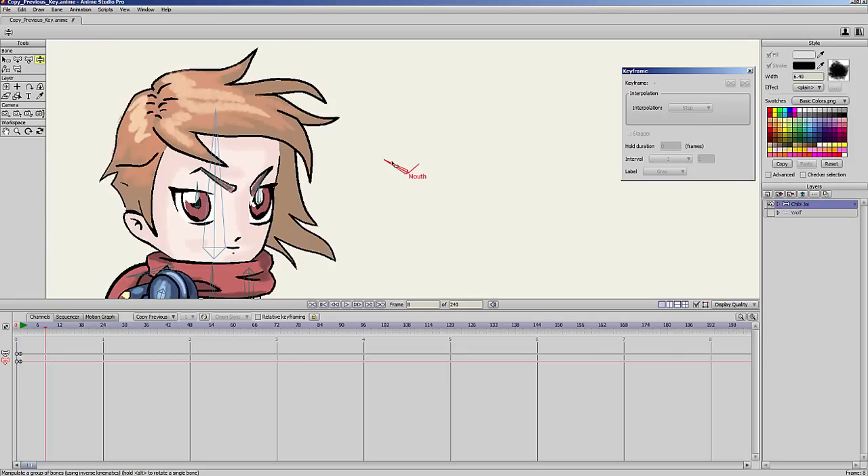
pyautogui.moveTo(392, 164); pyautogui.dragTo(407, 154)
pyautogui.moveTo(60, 328); pyautogui.dragTo(81, 327)
pyautogui.moveTo(405, 150); pyautogui.dragTo(391, 154)
pyautogui.moveTo(100, 330); pyautogui.dragTo(114, 327)
pyautogui.moveTo(393, 156); pyautogui.dragTo(426, 157)
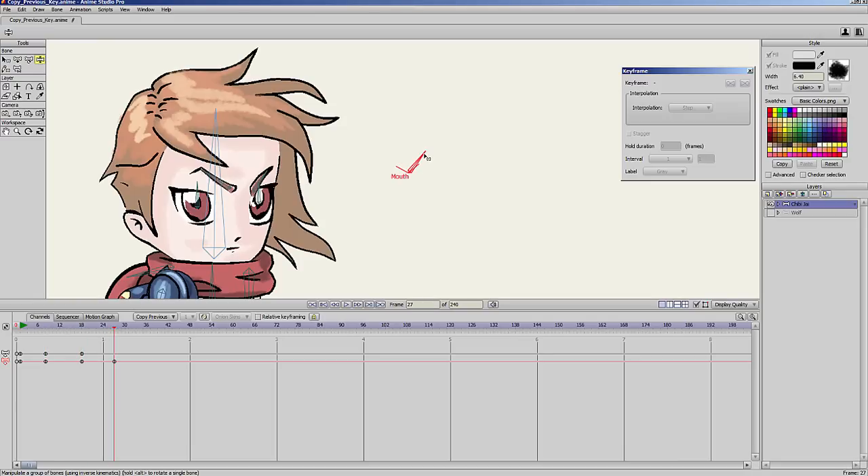
pyautogui.moveTo(21, 330); pyautogui.dragTo(46, 344)
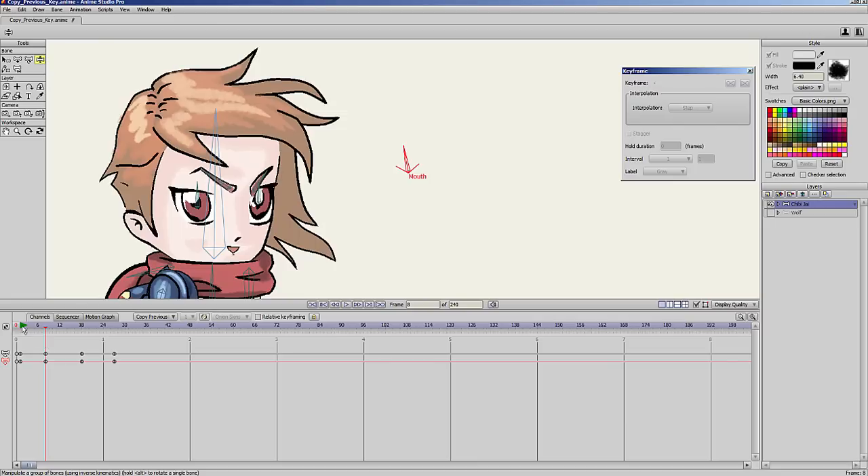
pyautogui.click(22, 327)
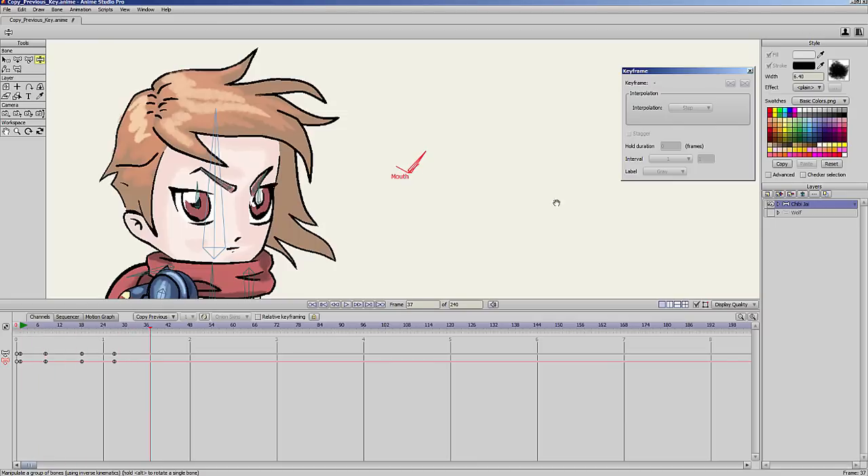
# Pose Chibi Jai's body, head and arm bones into a new position at frame 4.
pyautogui.scroll(-3, 556, 202)
pyautogui.scroll(-1, 386, 217)
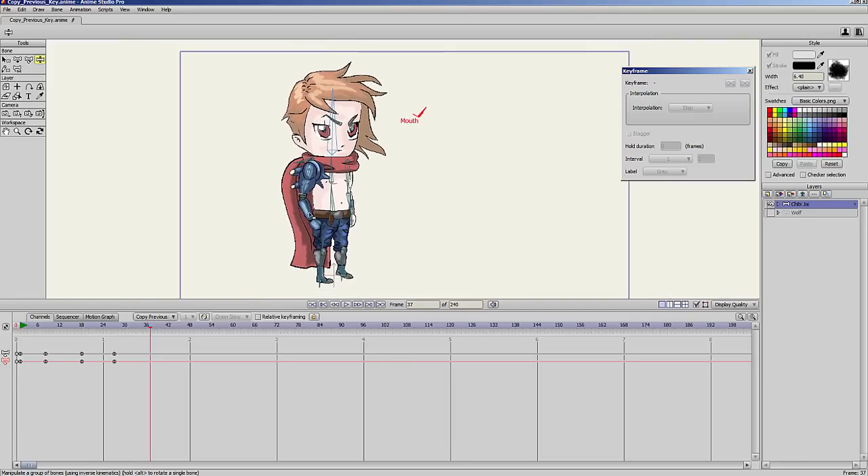
pyautogui.click(31, 327)
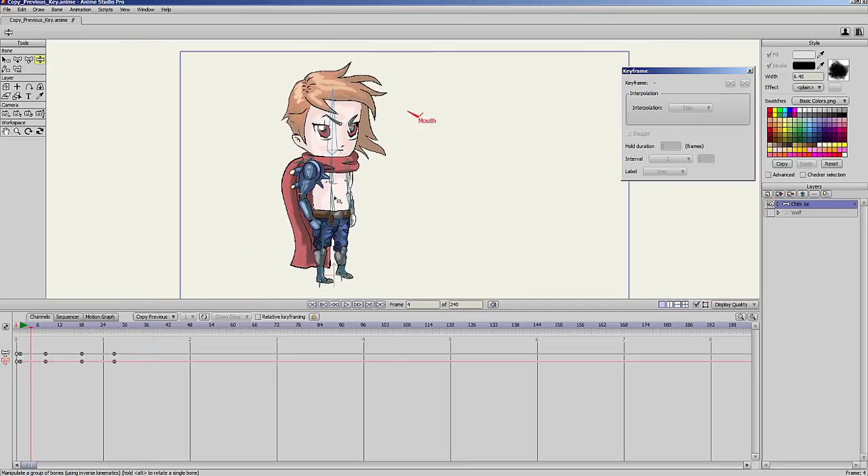
pyautogui.moveTo(335, 198); pyautogui.dragTo(381, 171)
pyautogui.moveTo(339, 141); pyautogui.dragTo(327, 132)
pyautogui.moveTo(333, 186); pyautogui.dragTo(309, 204)
# Repose Chibi Jai's body, arms and head at frame 10 and rotate the Mouth bone there.
pyautogui.moveTo(31, 328); pyautogui.dragTo(53, 327)
pyautogui.moveTo(339, 207); pyautogui.dragTo(341, 188)
pyautogui.moveTo(381, 184); pyautogui.dragTo(355, 224)
pyautogui.moveTo(298, 164); pyautogui.dragTo(339, 209)
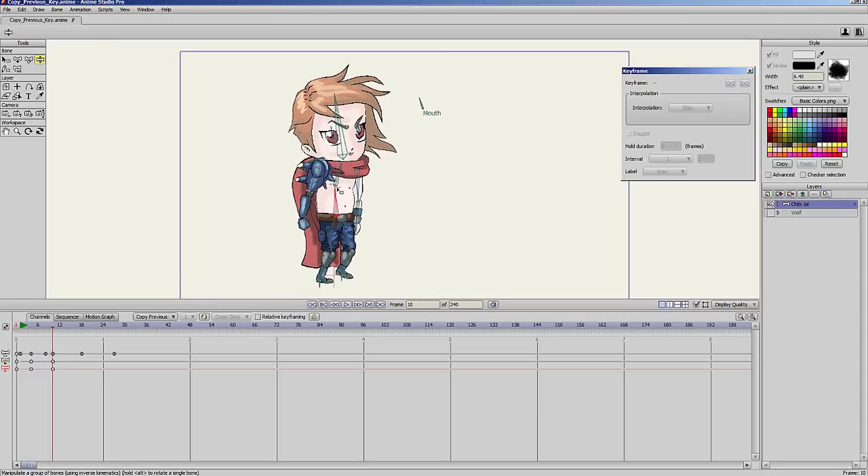
pyautogui.moveTo(340, 179); pyautogui.dragTo(332, 179)
pyautogui.moveTo(320, 124); pyautogui.dragTo(339, 136)
pyautogui.moveTo(433, 125)
pyautogui.mouseDown()
pyautogui.moveTo(441, 128)
pyautogui.moveTo(431, 127)
pyautogui.mouseUp()
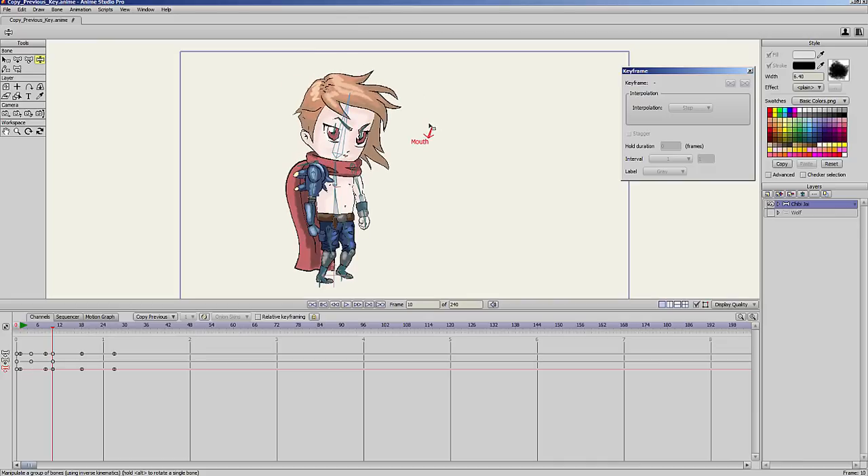
# Keyframe the lower torso bone at frame 36 and view the default interpolation options.
pyautogui.click(24, 327)
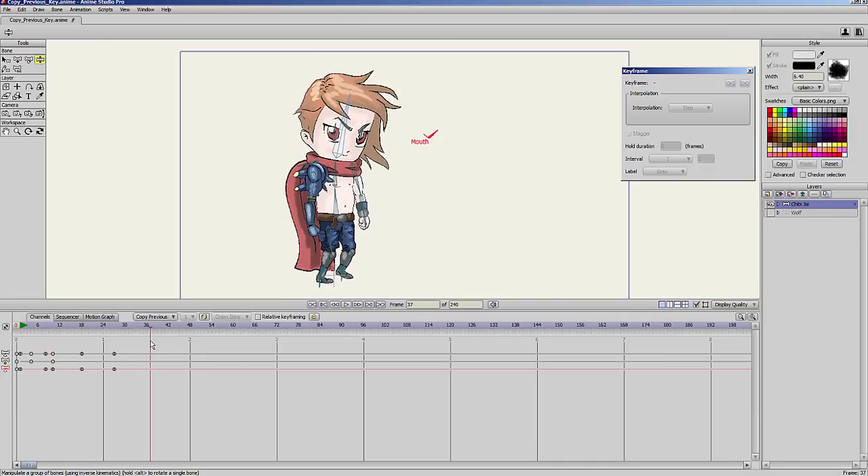
pyautogui.click(327, 213)
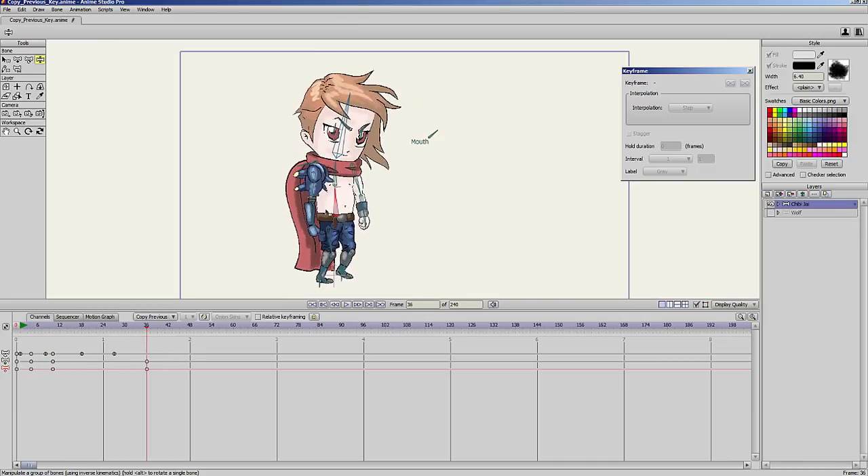
pyautogui.click(164, 320)
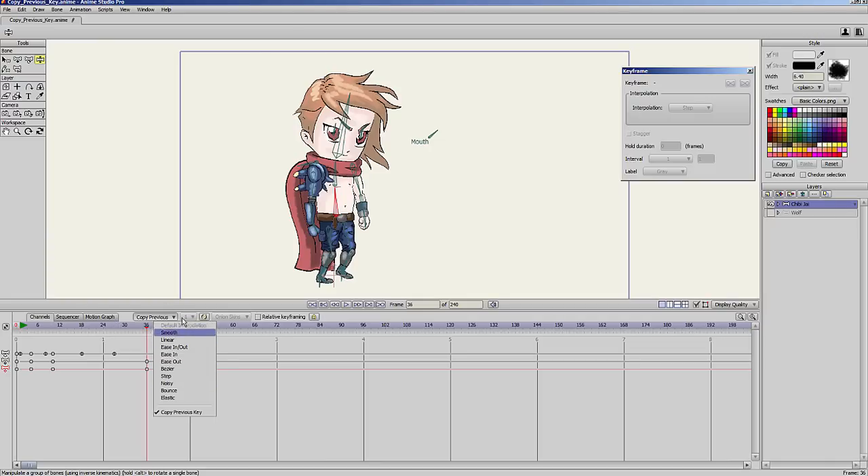
pyautogui.click(225, 361)
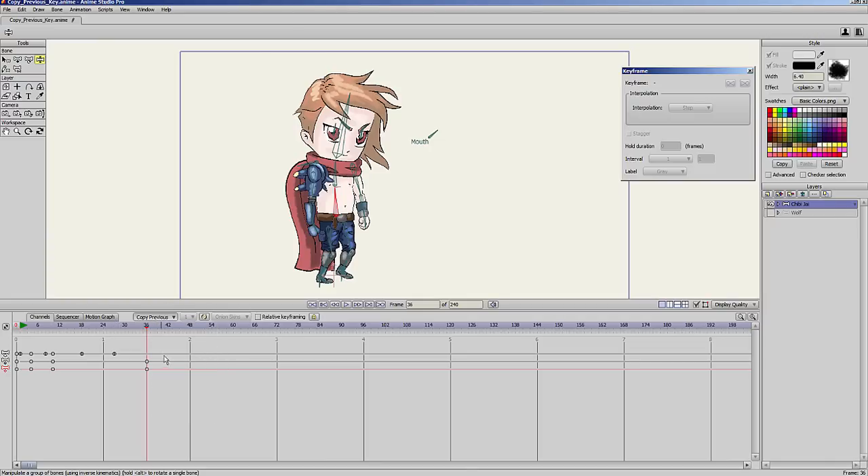
# Select the keyframes from frame 8 onward and bring up their interpolation options.
pyautogui.moveTo(167, 350); pyautogui.dragTo(41, 389)
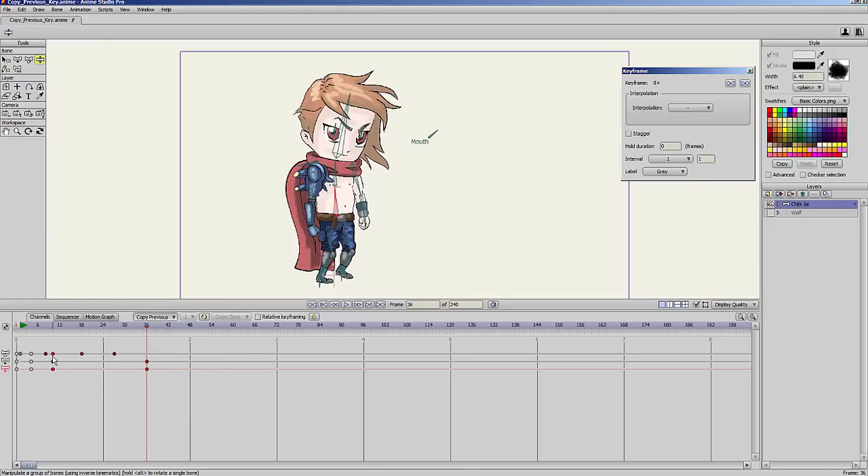
pyautogui.rightClick(54, 360)
pyautogui.click(157, 413)
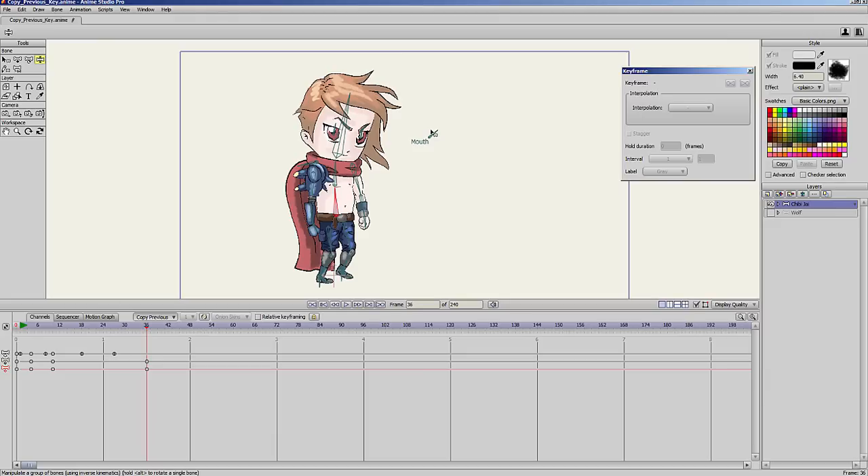
# Select both of Chibi Jai's pupil bones at frame 1 and shift them toward the inner corner of his eye.
pyautogui.click(22, 326)
pyautogui.scroll(3, 434, 132)
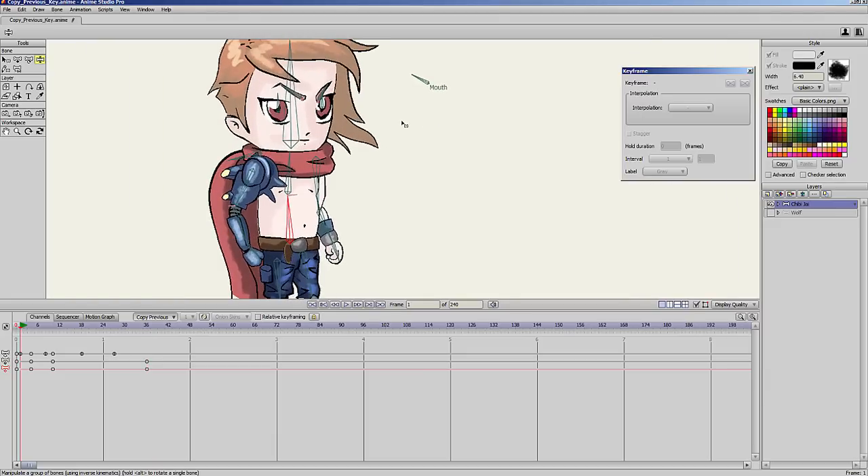
pyautogui.press('z')
pyautogui.click(277, 112)
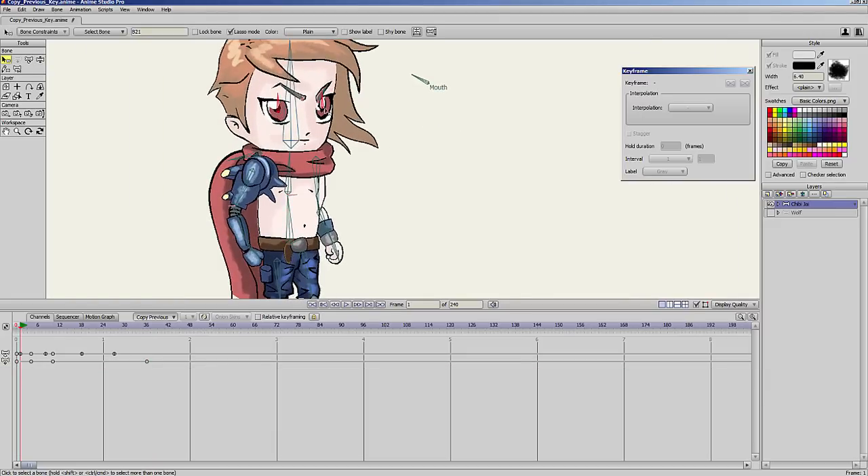
pyautogui.click(30, 60)
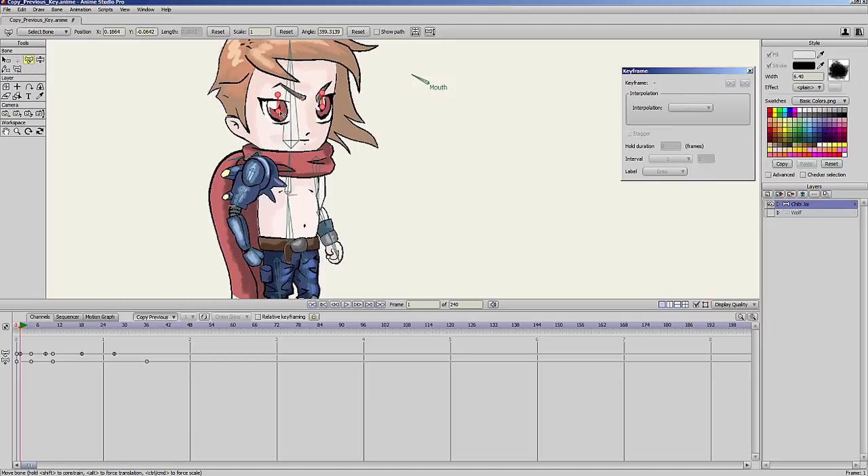
pyautogui.moveTo(283, 113); pyautogui.dragTo(286, 117)
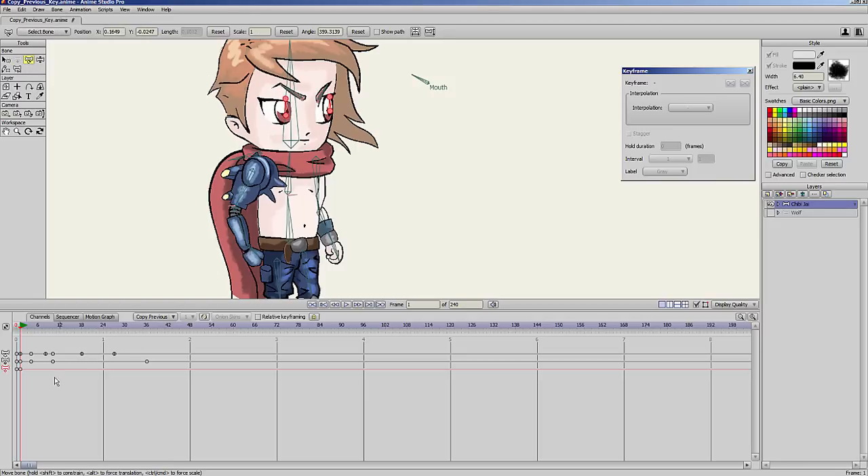
# Set the interpolation of the pupil bones' keyframe at frame 1 to Elastic.
pyautogui.click(20, 369)
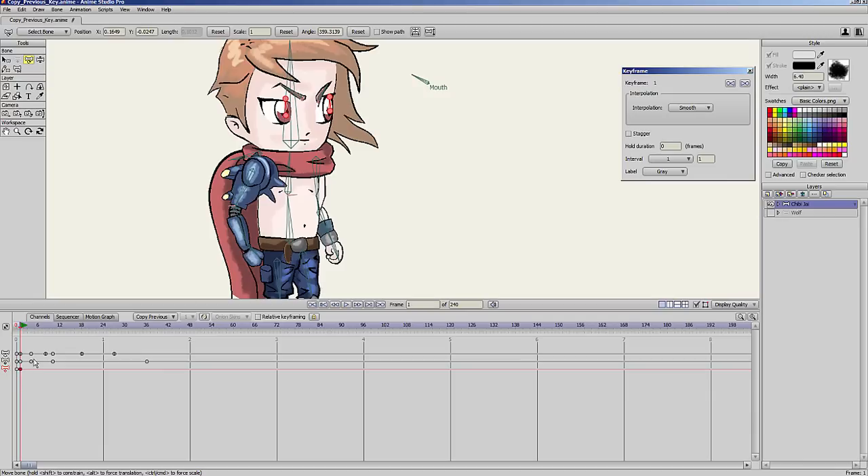
pyautogui.click(704, 109)
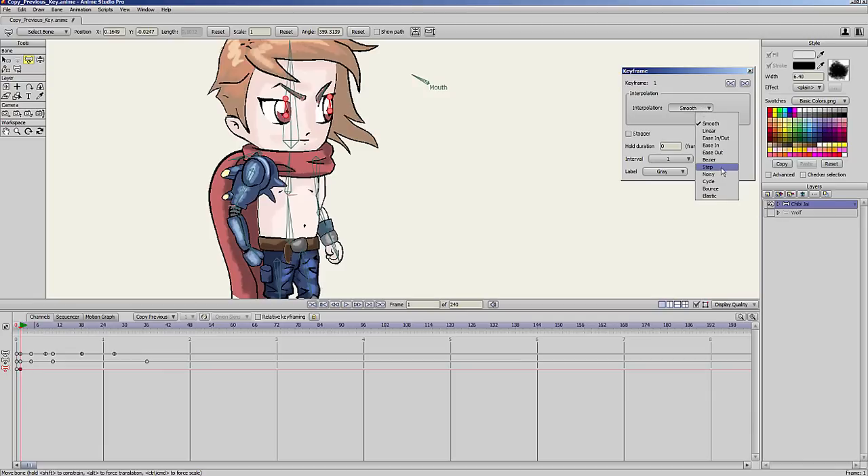
pyautogui.click(712, 195)
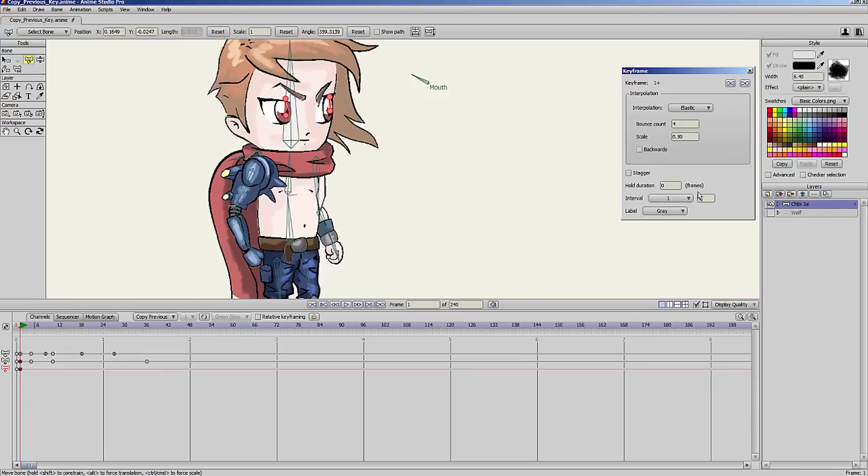
# Keyframe the pupil bones at new positions at frames 29 and 35.
pyautogui.moveTo(51, 328); pyautogui.dragTo(122, 329)
pyautogui.moveTo(300, 121); pyautogui.dragTo(281, 109)
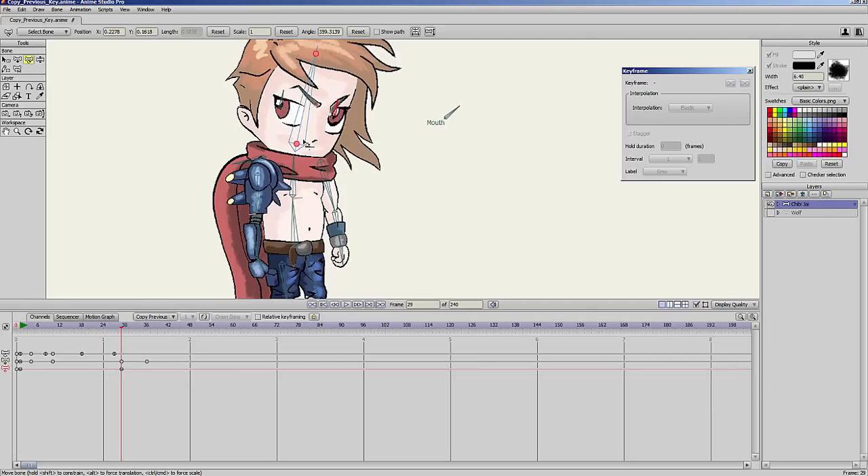
pyautogui.moveTo(30, 330); pyautogui.dragTo(143, 330)
pyautogui.moveTo(337, 117); pyautogui.dragTo(340, 130)
pyautogui.moveTo(283, 109); pyautogui.dragTo(294, 120)
# Move the pupils to another position at frame 44, scrub through the eye motion, and return to frame 0.
pyautogui.click(115, 330)
pyautogui.moveTo(116, 329); pyautogui.dragTo(175, 337)
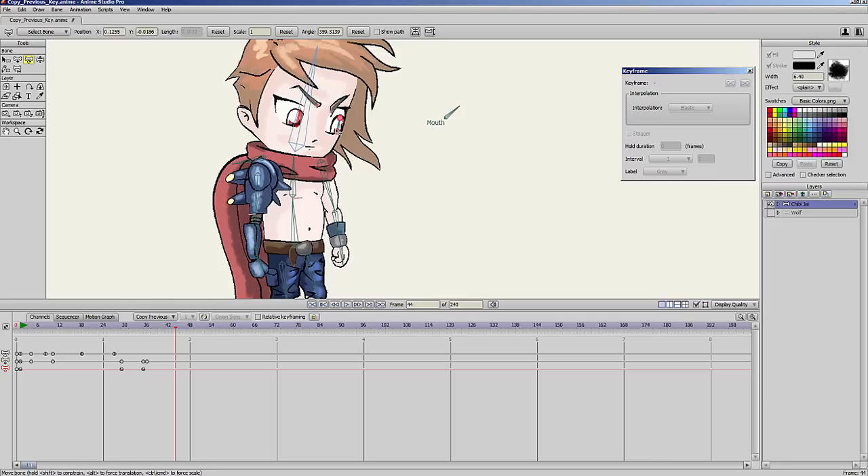
pyautogui.moveTo(338, 130)
pyautogui.mouseDown()
pyautogui.moveTo(341, 117)
pyautogui.moveTo(295, 112)
pyautogui.moveTo(337, 115)
pyautogui.mouseUp()
pyautogui.moveTo(151, 335); pyautogui.dragTo(191, 337)
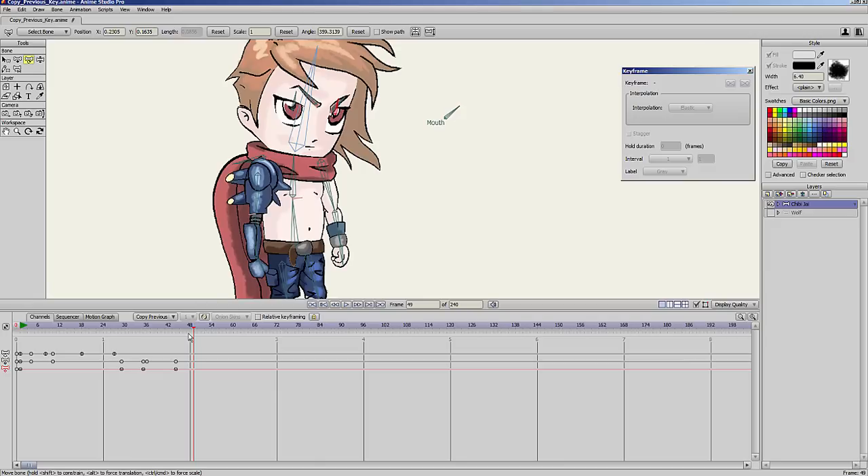
pyautogui.moveTo(190, 337); pyautogui.dragTo(10, 334)
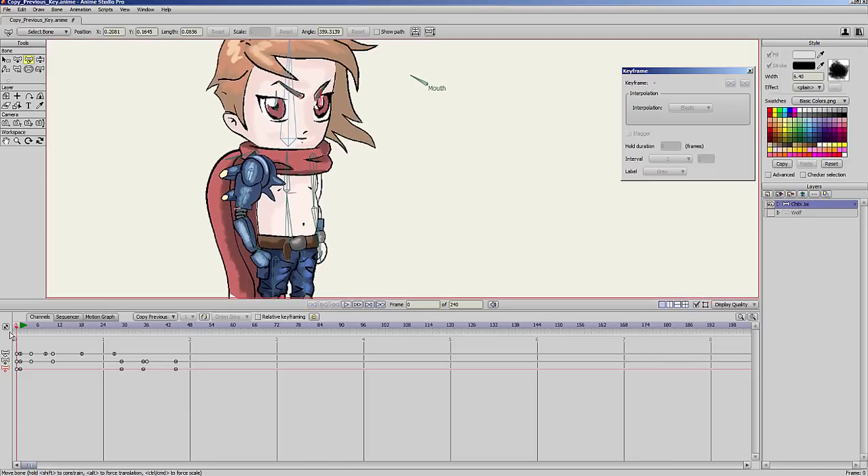
# Add a vector layer and draw a freehand black-outlined fly with big eyes, wings, dark body and legs.
pyautogui.click(768, 197)
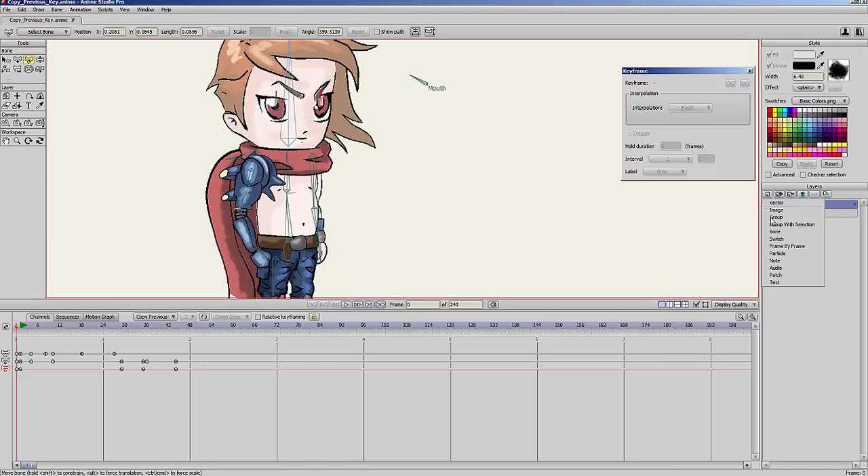
pyautogui.click(780, 204)
pyautogui.moveTo(635, 234); pyautogui.dragTo(377, 236)
pyautogui.moveTo(504, 237); pyautogui.dragTo(527, 235)
pyautogui.click(6, 69)
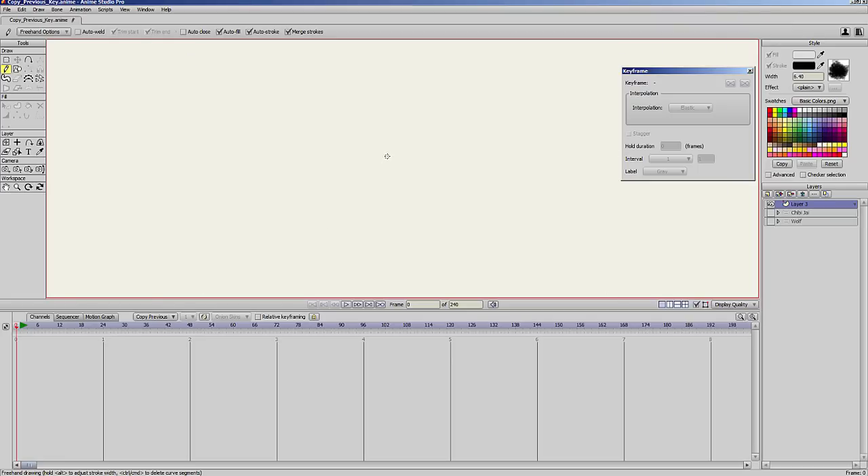
pyautogui.moveTo(383, 139)
pyautogui.mouseDown()
pyautogui.moveTo(380, 164)
pyautogui.moveTo(375, 140)
pyautogui.moveTo(359, 176)
pyautogui.moveTo(393, 169)
pyautogui.moveTo(396, 141)
pyautogui.moveTo(403, 148)
pyautogui.moveTo(418, 139)
pyautogui.moveTo(422, 152)
pyautogui.moveTo(422, 107)
pyautogui.moveTo(426, 128)
pyautogui.moveTo(409, 171)
pyautogui.mouseUp()
pyautogui.moveTo(414, 152)
pyautogui.mouseDown()
pyautogui.moveTo(415, 170)
pyautogui.moveTo(423, 167)
pyautogui.mouseUp()
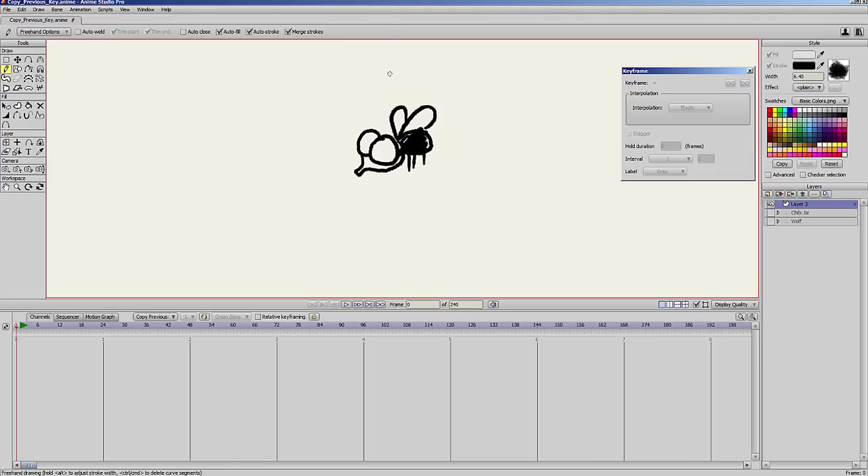
# Paint the fly's eyes light green and the lower part of its head blue with the Blob Brush.
pyautogui.press('b')
pyautogui.click(802, 122)
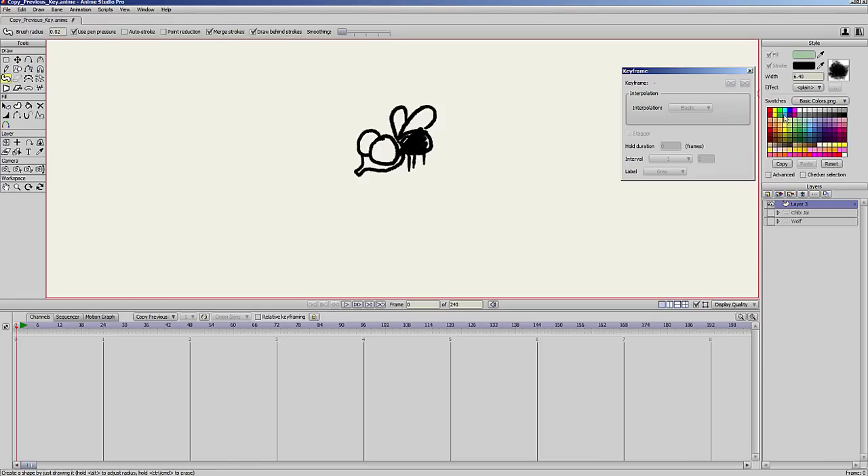
pyautogui.moveTo(380, 144)
pyautogui.mouseDown()
pyautogui.moveTo(378, 157)
pyautogui.moveTo(366, 145)
pyautogui.moveTo(358, 172)
pyautogui.moveTo(402, 156)
pyautogui.moveTo(378, 165)
pyautogui.mouseUp()
pyautogui.click(812, 131)
pyautogui.moveTo(536, 177)
pyautogui.mouseDown()
pyautogui.moveTo(293, 233)
pyautogui.moveTo(326, 235)
pyautogui.moveTo(400, 209)
pyautogui.mouseUp()
# Set the layer's origin at the centre of the fly and slightly enlarge and reposition the drawing's points.
pyautogui.press('0')
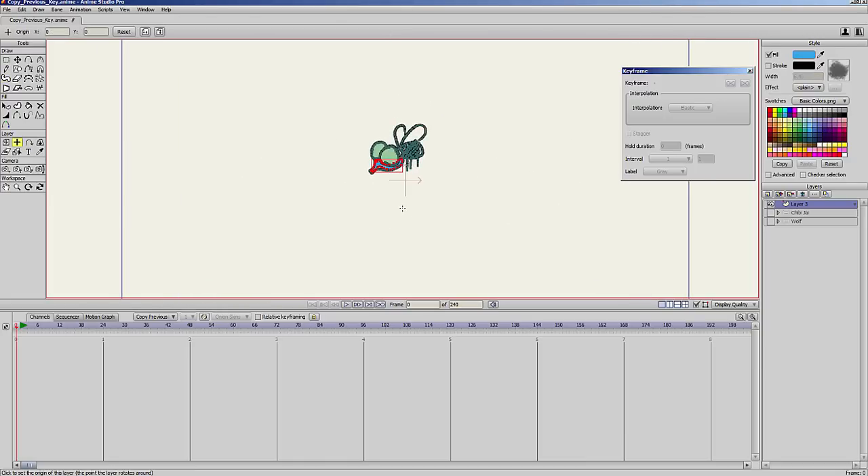
pyautogui.click(401, 156)
pyautogui.press('t')
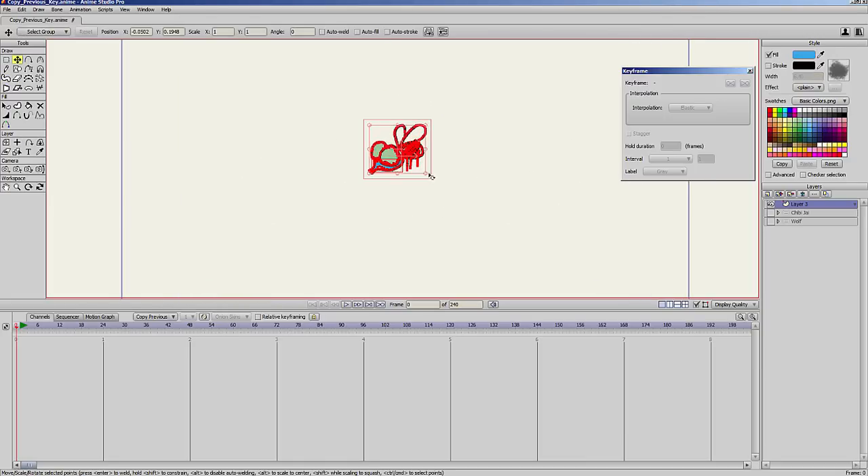
pyautogui.moveTo(430, 175)
pyautogui.mouseDown()
pyautogui.moveTo(418, 167)
pyautogui.moveTo(432, 191)
pyautogui.mouseUp()
# Scale the whole fly layer down to 0.49 and deselect its points.
pyautogui.press('m')
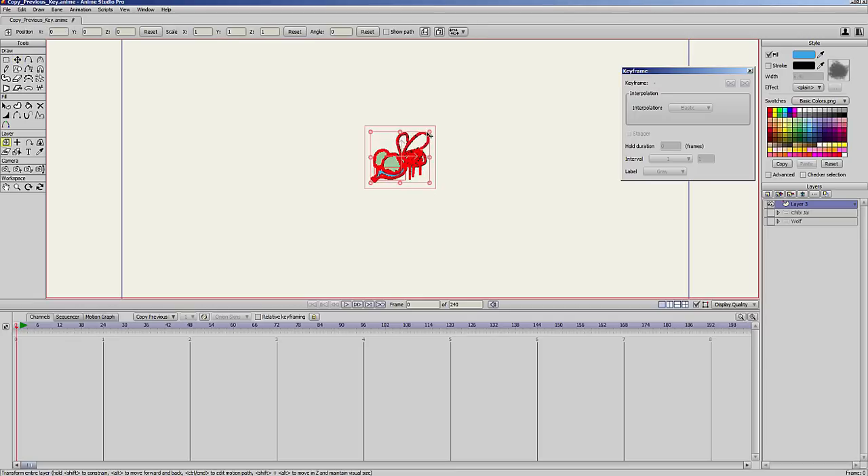
pyautogui.moveTo(430, 133); pyautogui.dragTo(419, 146)
pyautogui.press('Return')
pyautogui.scroll(-5, 317, 246)
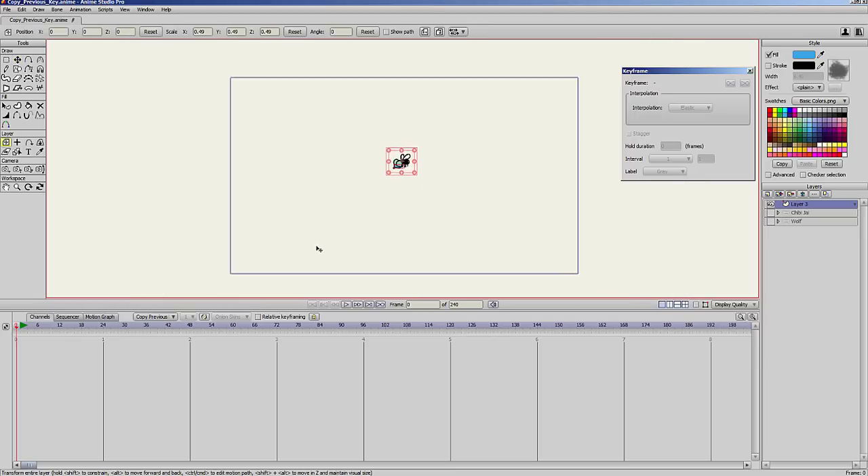
pyautogui.press('g')
pyautogui.scroll(-1, 469, 213)
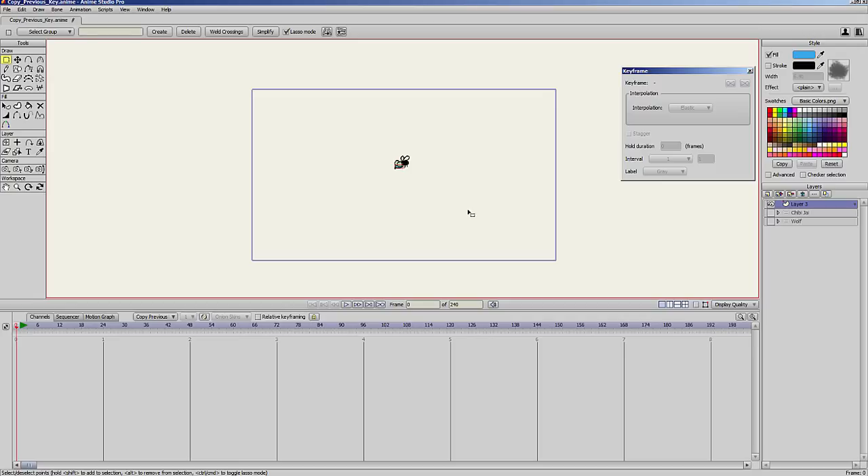
# Keyframe the fly layer at frame 1, move it to about X 0.8263, Y -0.4855 at frame 17, and scrub the motion.
pyautogui.click(23, 329)
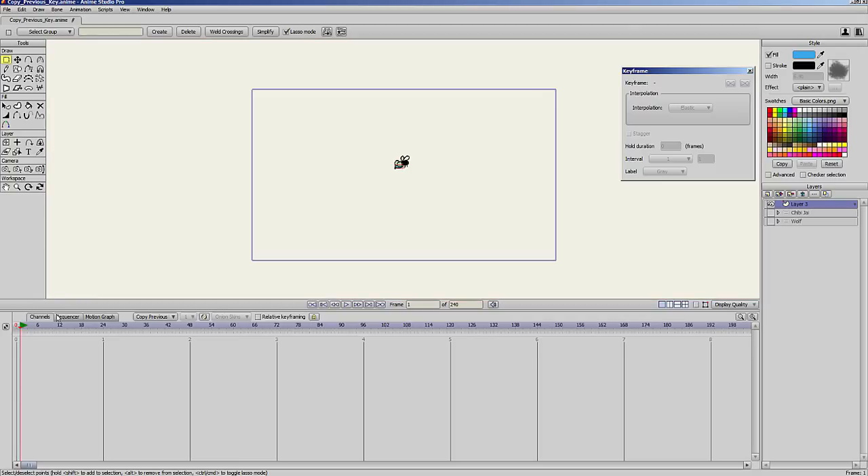
pyautogui.press('Return')
pyautogui.scroll(1, 251, 239)
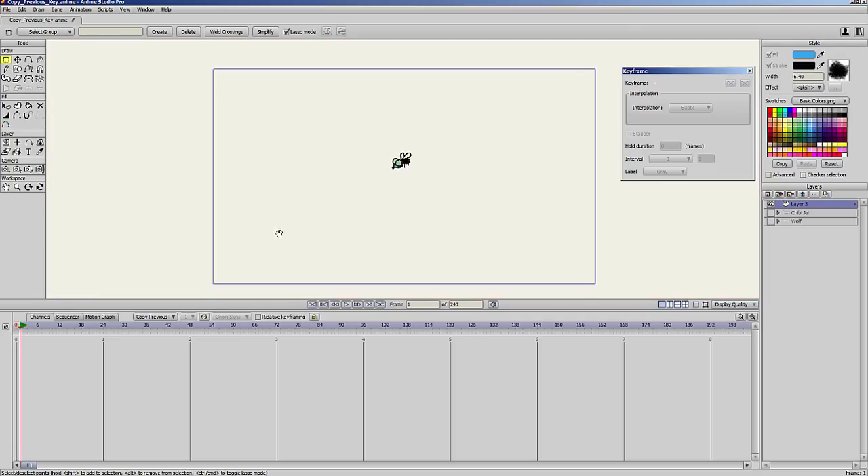
pyautogui.click(6, 142)
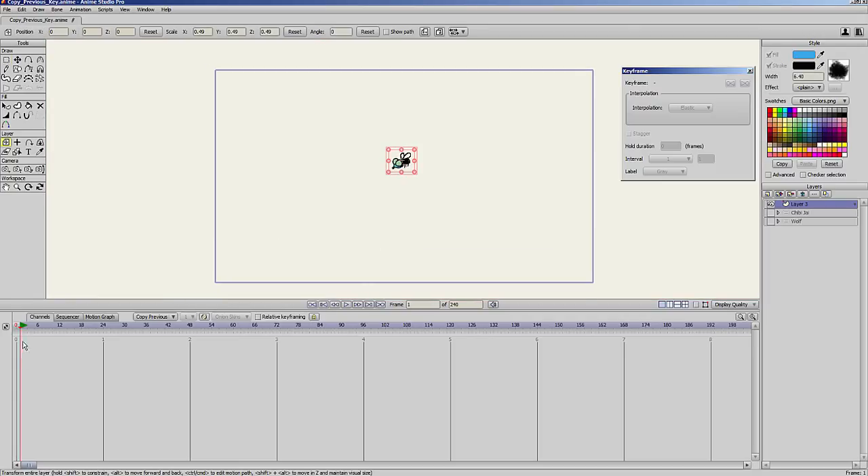
pyautogui.moveTo(424, 209)
pyautogui.mouseDown()
pyautogui.moveTo(383, 224)
pyautogui.moveTo(426, 207)
pyautogui.moveTo(428, 223)
pyautogui.mouseUp()
pyautogui.moveTo(36, 328); pyautogui.dragTo(77, 348)
pyautogui.moveTo(436, 201); pyautogui.dragTo(524, 242)
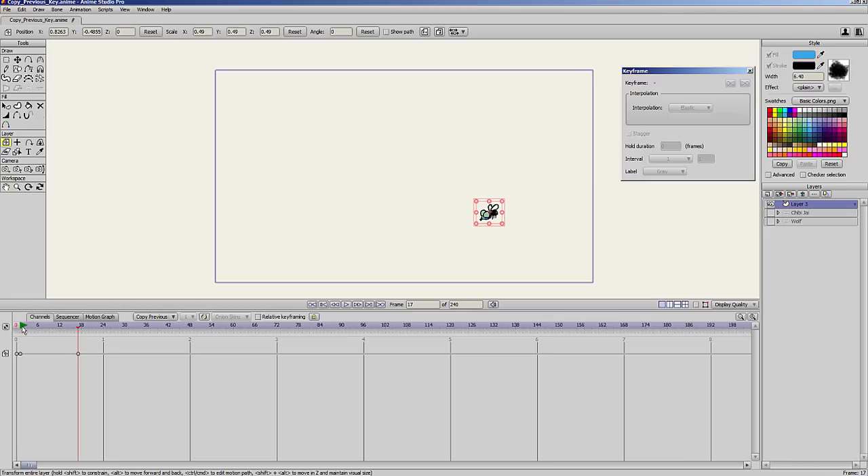
pyautogui.moveTo(24, 327); pyautogui.dragTo(77, 352)
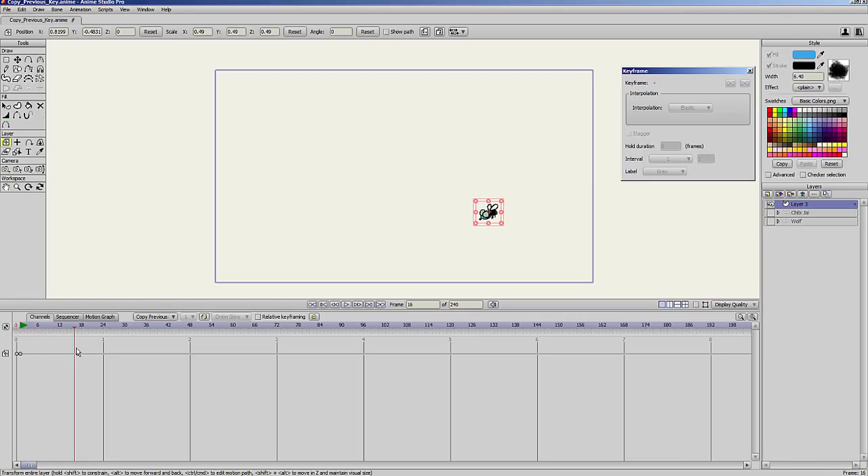
# Set the interpolation of the fly layer's frame 1 keyframe to Bezier.
pyautogui.click(19, 353)
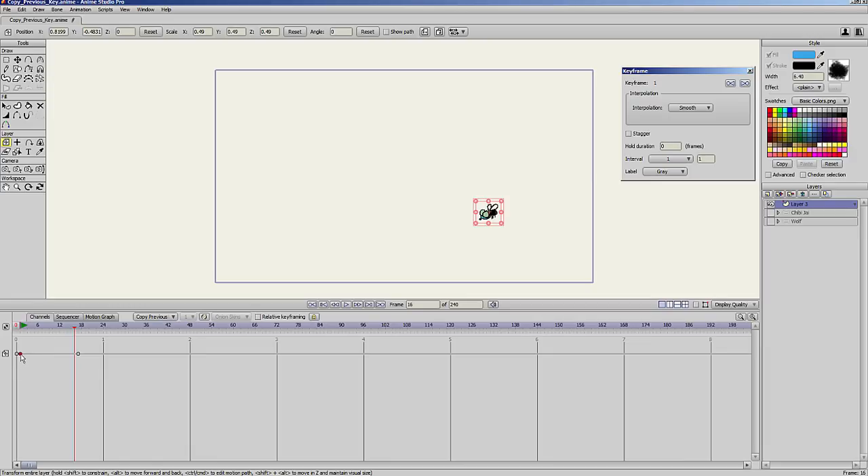
pyautogui.click(697, 110)
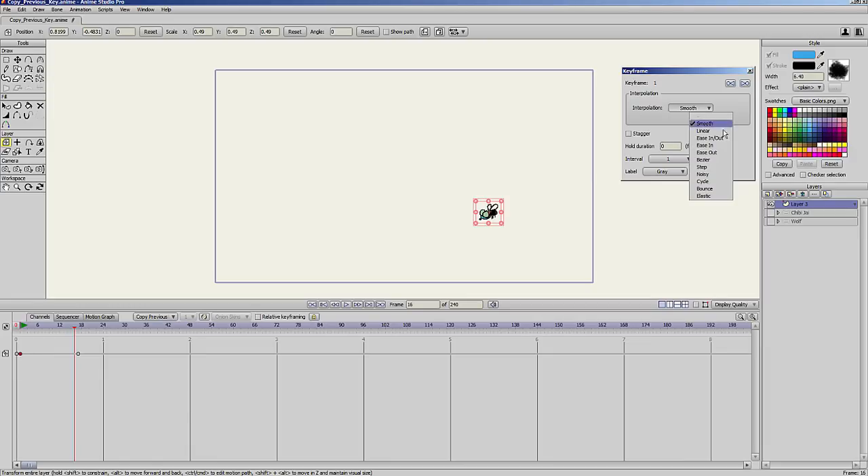
pyautogui.click(705, 163)
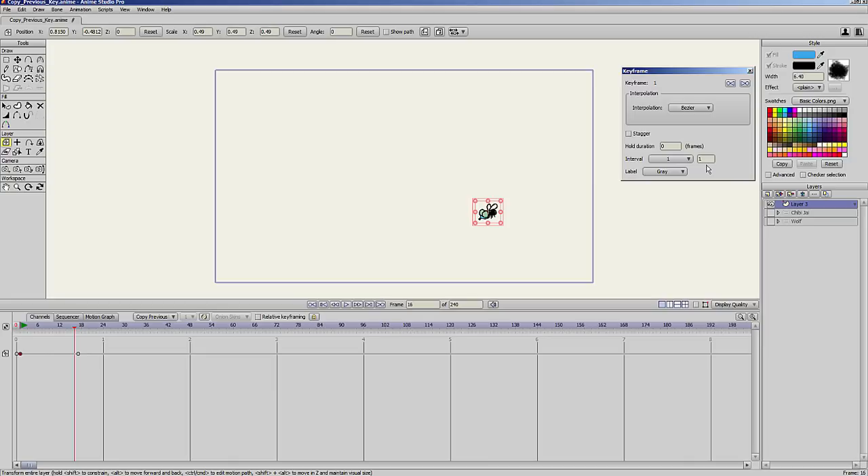
# Display the fly's Layer Translation curves with their Bezier handles in the Motion Graph.
pyautogui.click(99, 317)
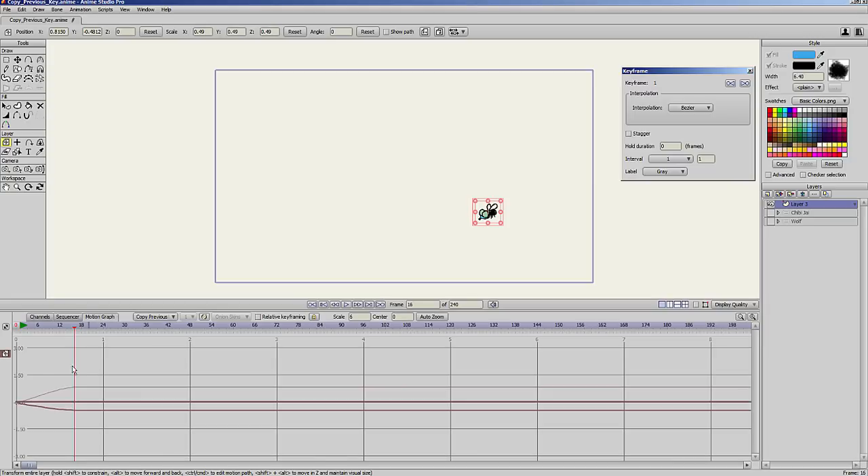
pyautogui.click(6, 355)
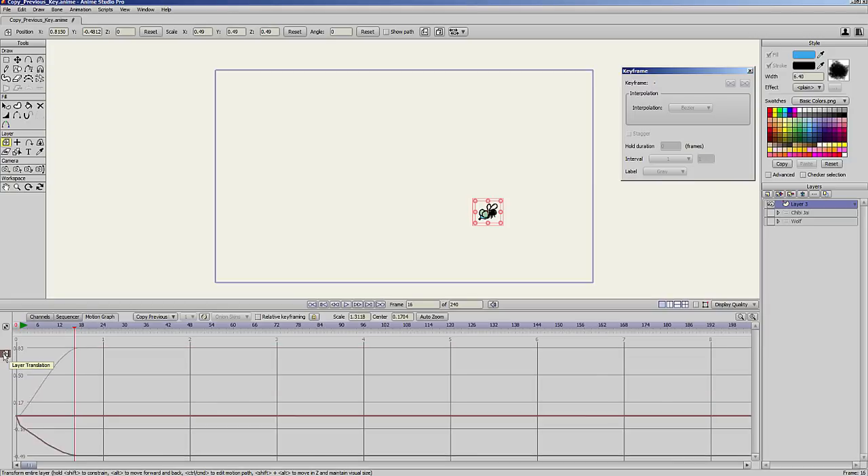
pyautogui.click(6, 355)
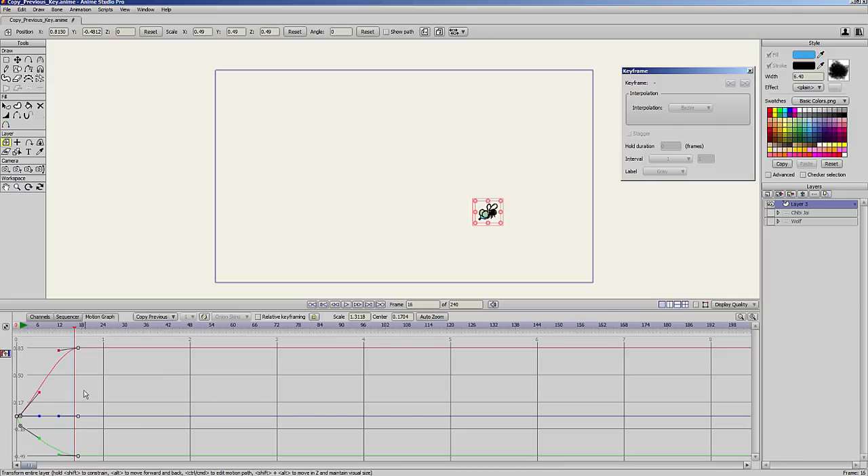
# Move the fly's frame 17 translation key to frame 16 with lower curve values, reshape the Bezier handles into waves, and scrub the motion.
pyautogui.moveTo(77, 348); pyautogui.dragTo(79, 392)
pyautogui.moveTo(80, 454); pyautogui.dragTo(78, 441)
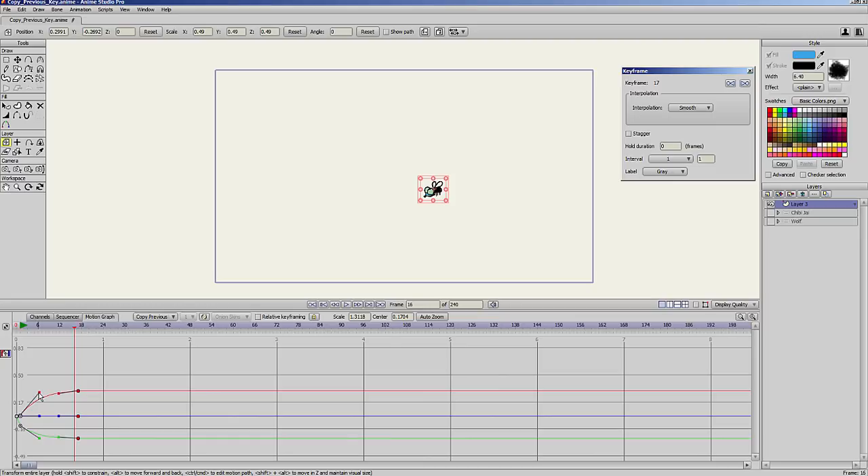
pyautogui.moveTo(78, 391); pyautogui.dragTo(74, 415)
pyautogui.moveTo(40, 441); pyautogui.dragTo(75, 430)
pyautogui.moveTo(58, 441); pyautogui.dragTo(36, 400)
pyautogui.click(25, 329)
pyautogui.moveTo(24, 329); pyautogui.dragTo(56, 380)
pyautogui.moveTo(24, 326); pyautogui.dragTo(75, 328)
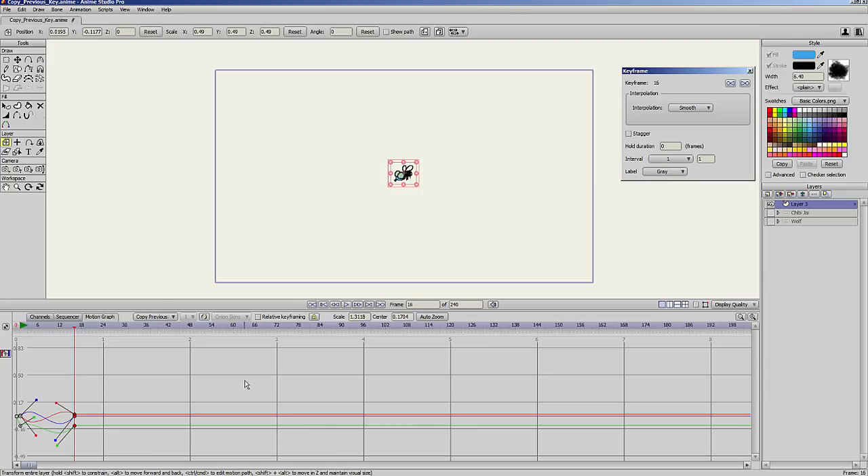
# Delete the fly's translation keys at frame 16 from the motion graph.
pyautogui.click(88, 393)
pyautogui.moveTo(79, 406); pyautogui.dragTo(74, 434)
pyautogui.moveTo(65, 405); pyautogui.dragTo(84, 433)
pyautogui.press('Delete')
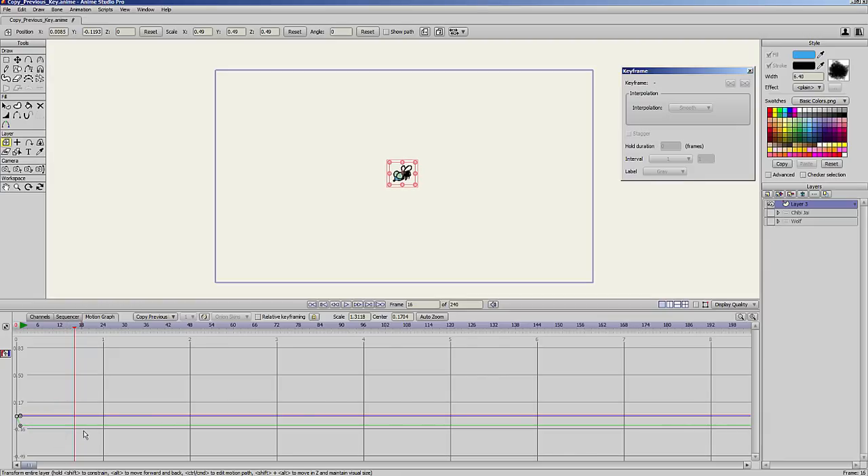
# Keyframe the fly at about X -0.8305 on frame 14 and at about X -0.2598, Y 0.2343 on frame 30.
pyautogui.click(60, 326)
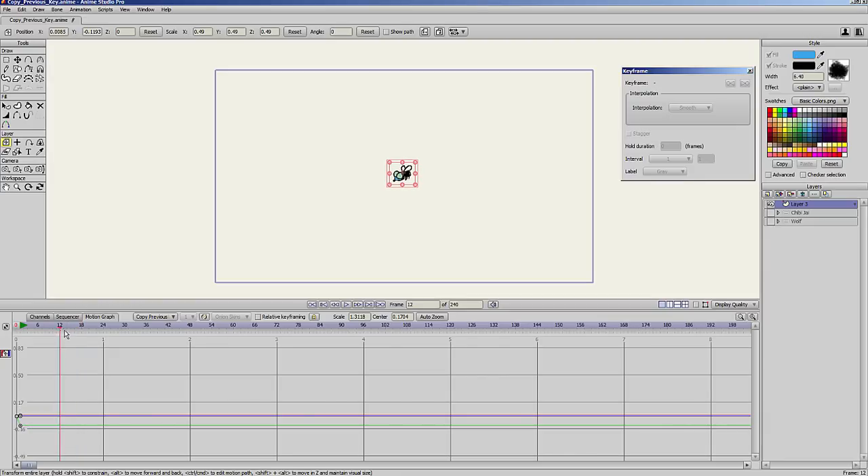
pyautogui.click(66, 327)
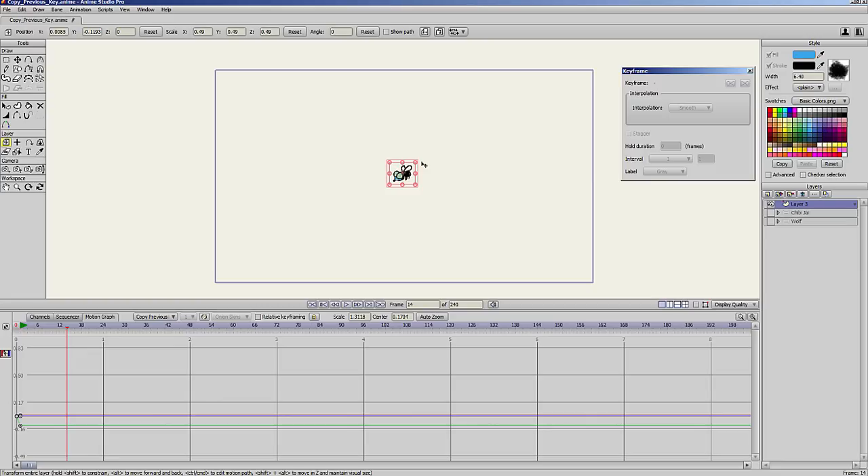
pyautogui.moveTo(423, 165); pyautogui.dragTo(334, 164)
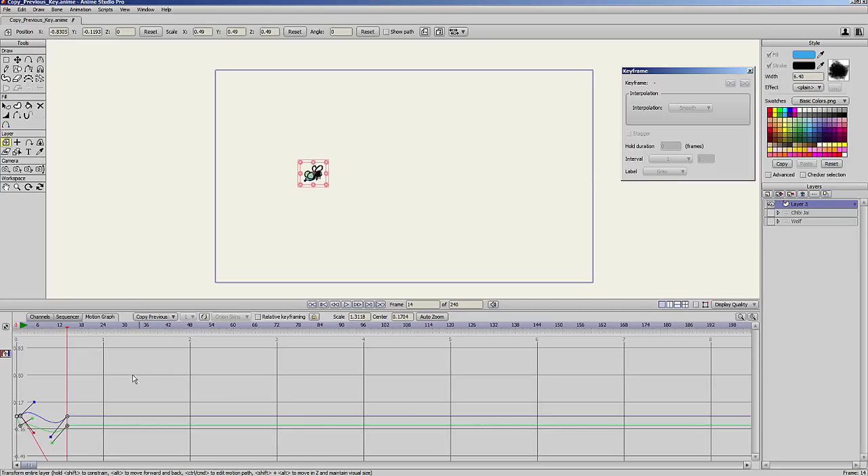
pyautogui.moveTo(85, 329); pyautogui.dragTo(126, 329)
pyautogui.moveTo(314, 221); pyautogui.dragTo(374, 183)
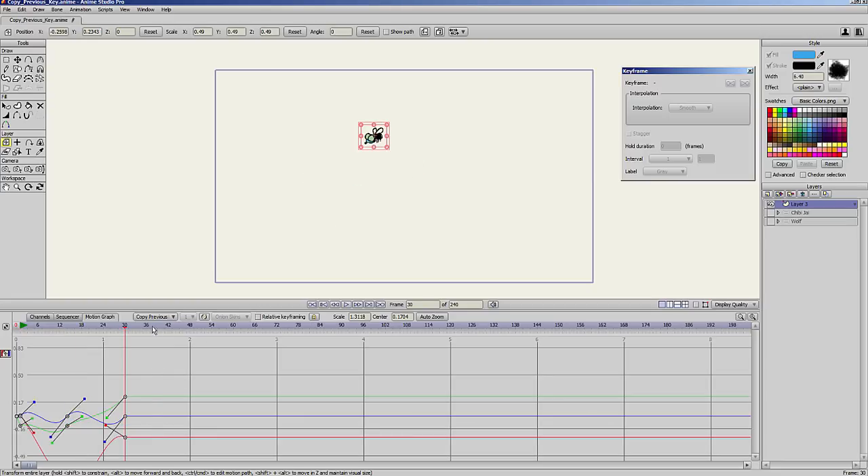
# Keyframe the fly at about Y -0.4004 on frame 44 and at about X 0.2257, Y -0.1363 on frame 59.
pyautogui.moveTo(155, 330); pyautogui.dragTo(176, 330)
pyautogui.moveTo(358, 222); pyautogui.dragTo(358, 289)
pyautogui.moveTo(224, 331); pyautogui.dragTo(231, 331)
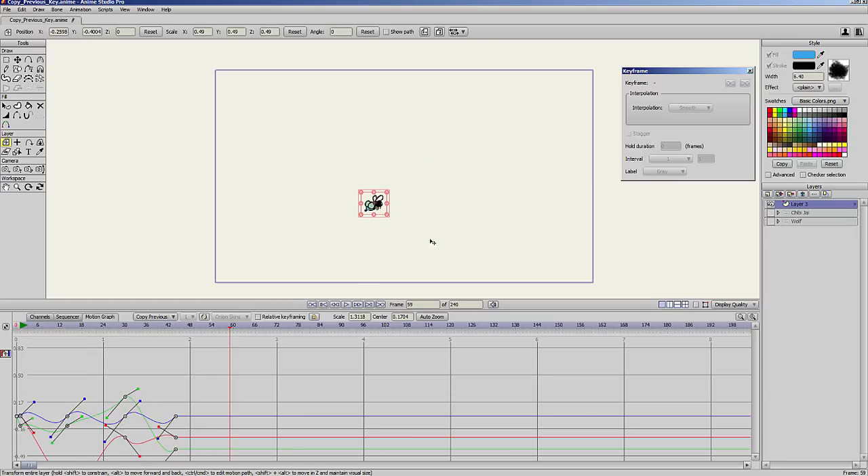
pyautogui.moveTo(432, 242); pyautogui.dragTo(483, 213)
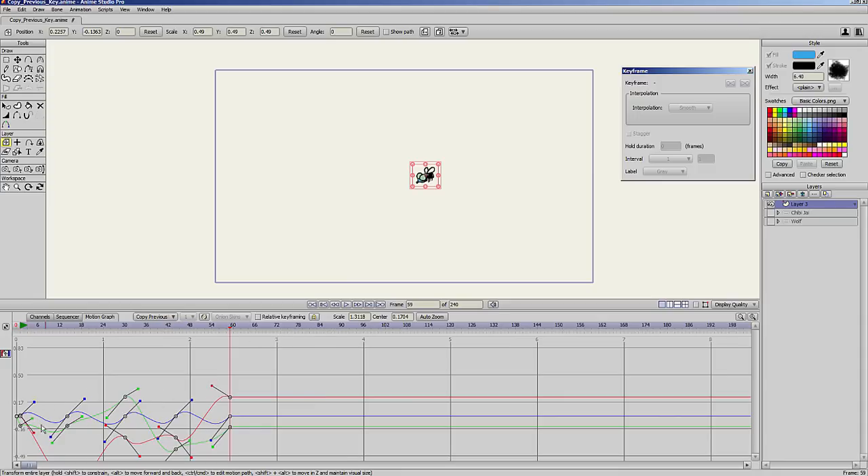
# Move the fly to new positions at frames 80, 101 and 127 to add three more translation keys.
pyautogui.moveTo(257, 326); pyautogui.dragTo(306, 326)
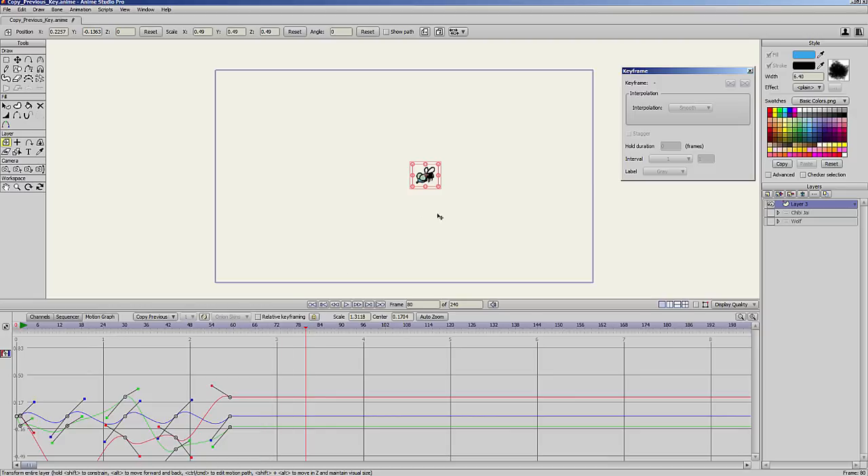
pyautogui.moveTo(440, 215); pyautogui.dragTo(458, 258)
pyautogui.moveTo(332, 326); pyautogui.dragTo(382, 326)
pyautogui.moveTo(466, 262); pyautogui.dragTo(383, 219)
pyautogui.moveTo(393, 326); pyautogui.dragTo(476, 326)
pyautogui.moveTo(505, 250); pyautogui.dragTo(510, 240)
# Play the fly's animation from frame 1, stop it, and scrub back through the motion.
pyautogui.click(22, 328)
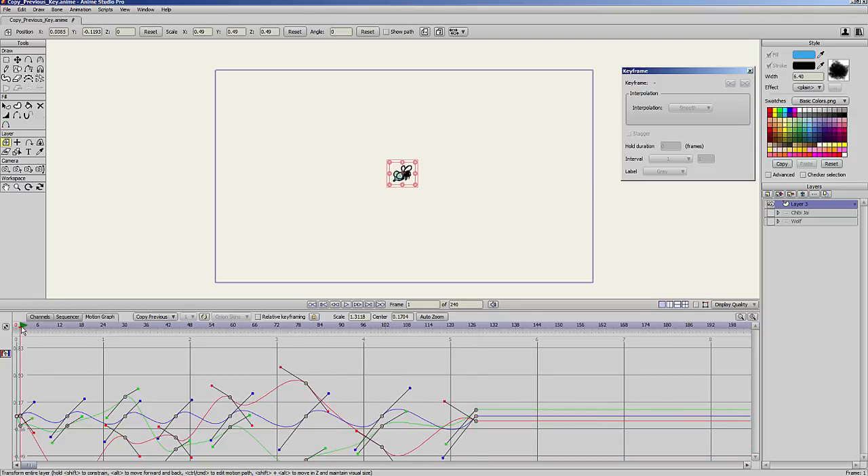
pyautogui.press('space')
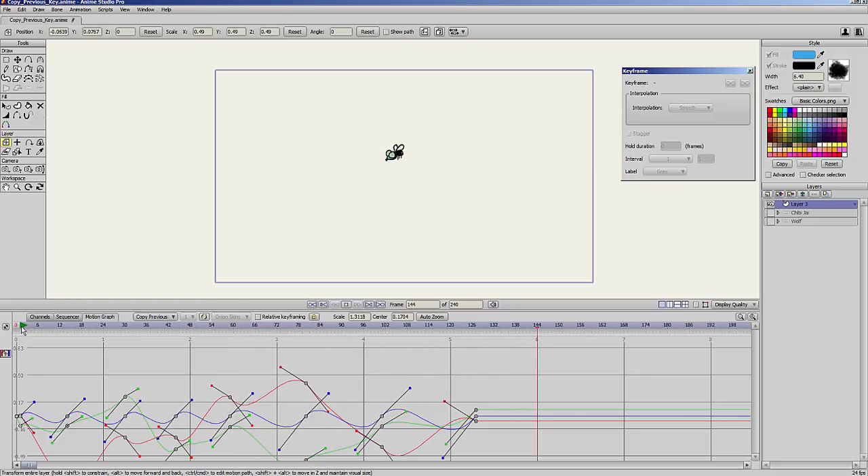
pyautogui.press('space')
pyautogui.moveTo(476, 328); pyautogui.dragTo(77, 426)
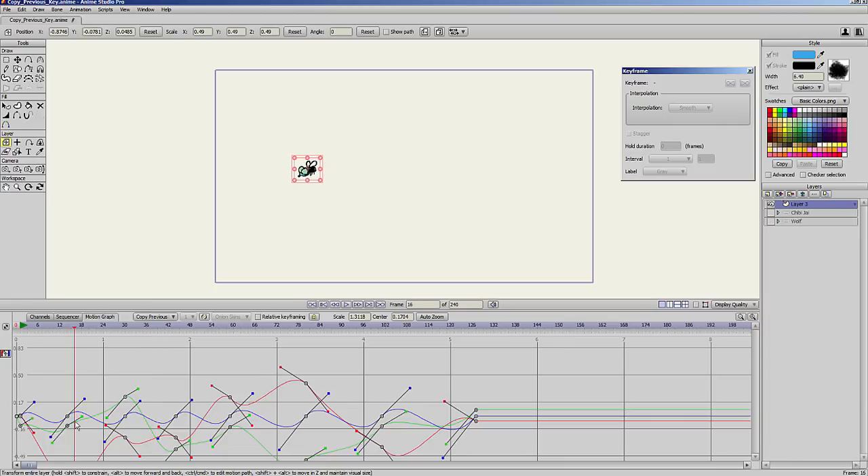
# Keyframe the fly at about X -0.3620, Y -0.5622 on frame 136 and scrub back over the motion.
pyautogui.moveTo(81, 328); pyautogui.dragTo(514, 319)
pyautogui.moveTo(481, 182); pyautogui.dragTo(448, 253)
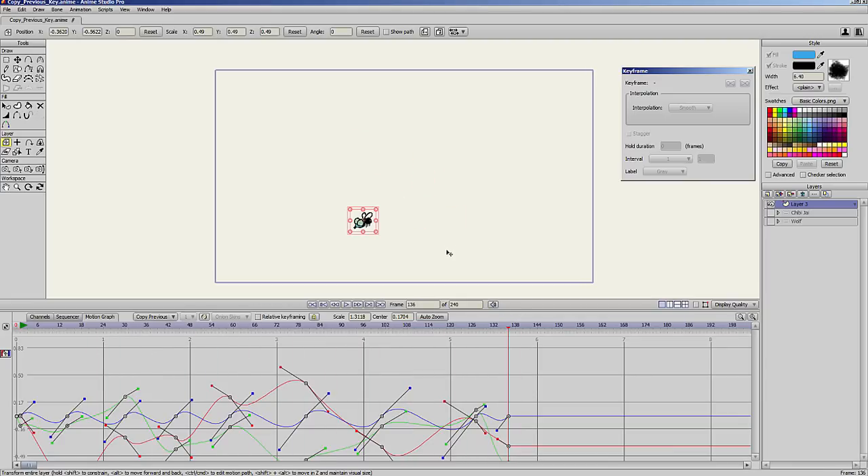
pyautogui.moveTo(510, 328); pyautogui.dragTo(286, 362)
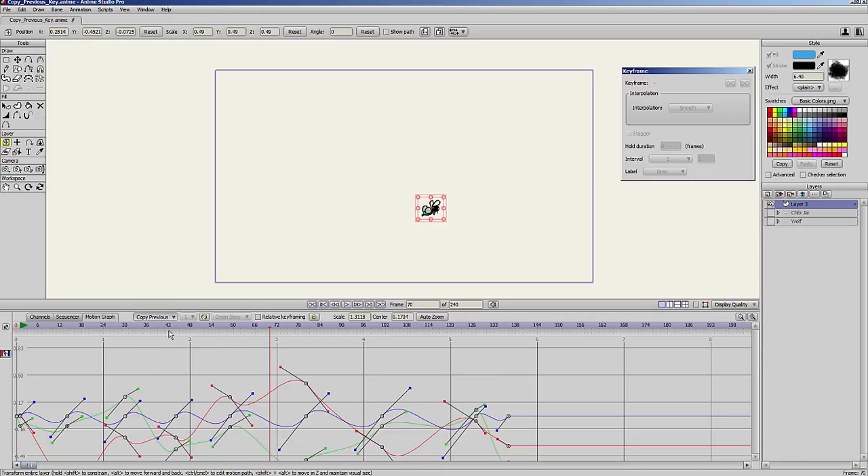
# Return to the channel view, show the Chibi Jai layer, and raise the character's forearm at frame 44.
pyautogui.click(39, 317)
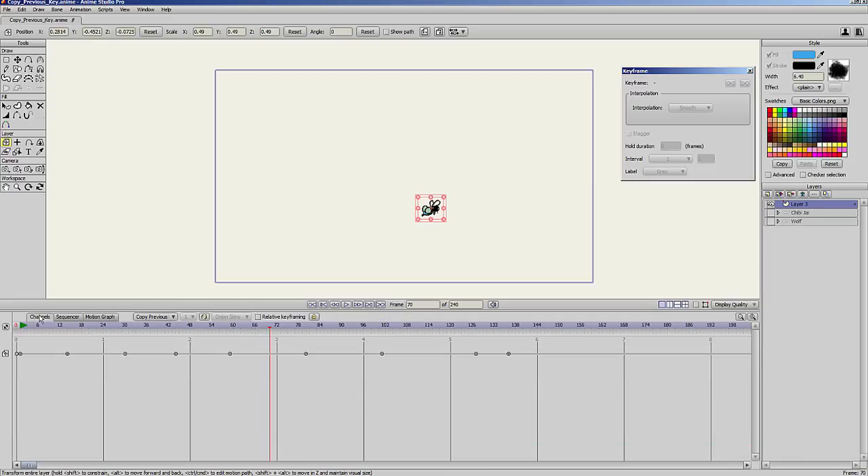
pyautogui.click(797, 212)
pyautogui.moveTo(163, 331); pyautogui.dragTo(178, 330)
pyautogui.scroll(2, 459, 221)
pyautogui.press('z')
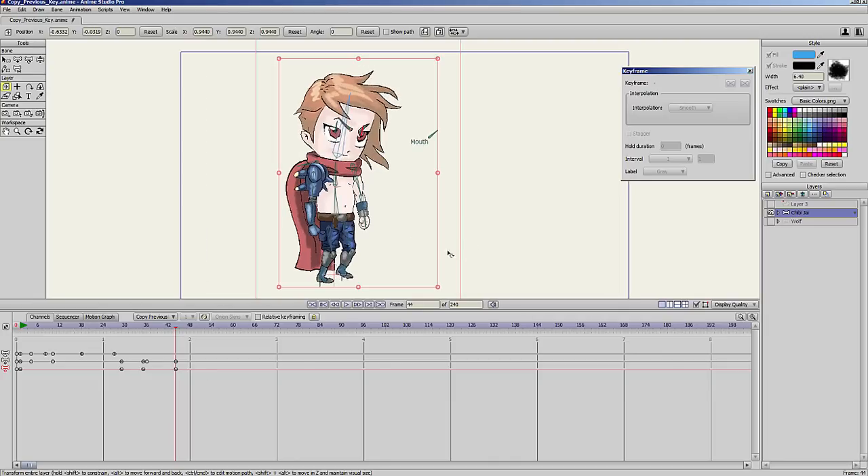
pyautogui.moveTo(384, 194); pyautogui.dragTo(396, 178)
# Stagger the arm bones' frame 44 key with a hold duration of 5 frames and an interval of 3.
pyautogui.click(5, 60)
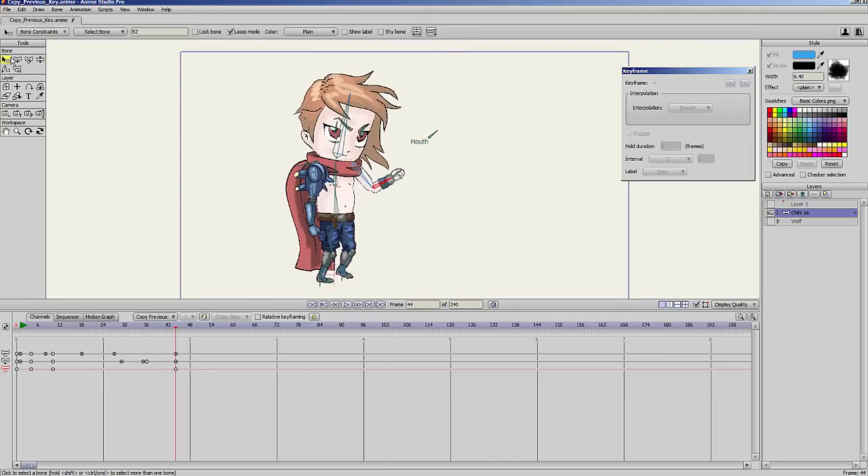
pyautogui.click(393, 180)
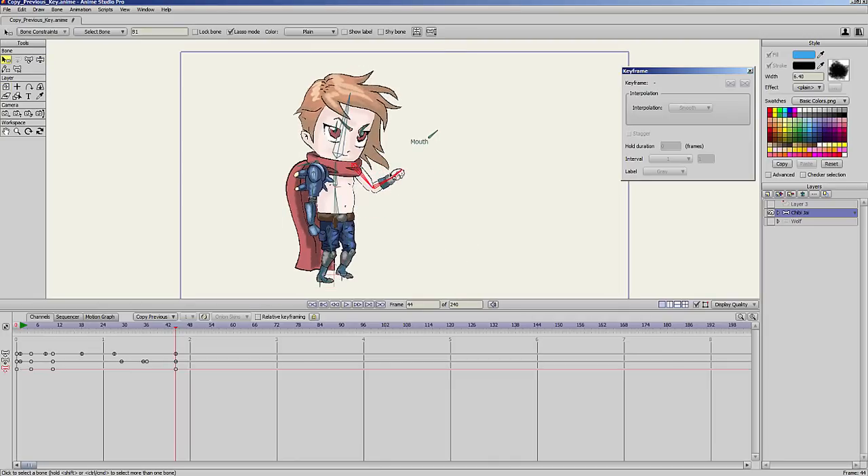
pyautogui.click(176, 370)
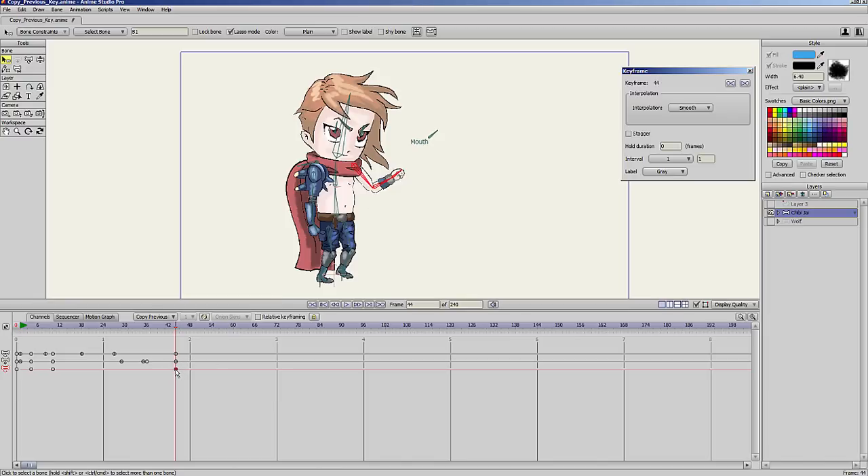
pyautogui.click(629, 134)
pyautogui.moveTo(668, 143); pyautogui.dragTo(688, 143)
pyautogui.moveTo(701, 157); pyautogui.dragTo(716, 158)
# Label the arm bones' frame 44 key Green and set its interpolation to Linear.
pyautogui.click(680, 172)
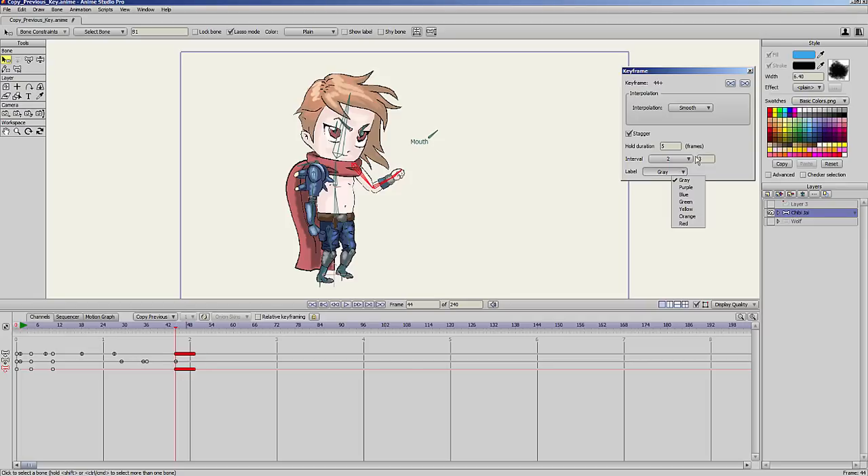
pyautogui.click(693, 203)
pyautogui.click(708, 109)
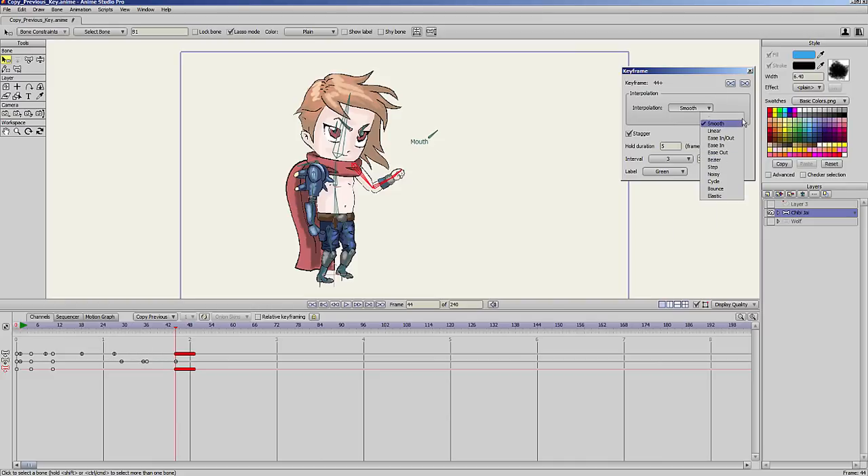
pyautogui.click(714, 131)
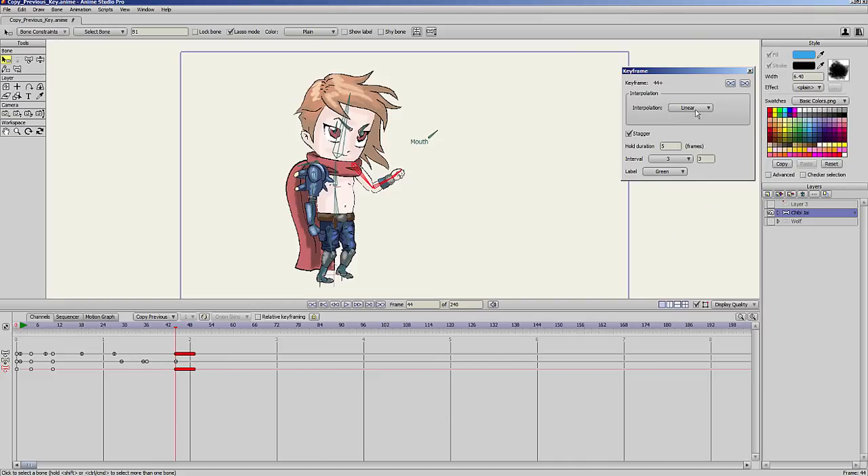
# Pose the character's raised arm at frames 64 and 81 with the Manipulate Bones tool.
pyautogui.moveTo(232, 326); pyautogui.dragTo(248, 327)
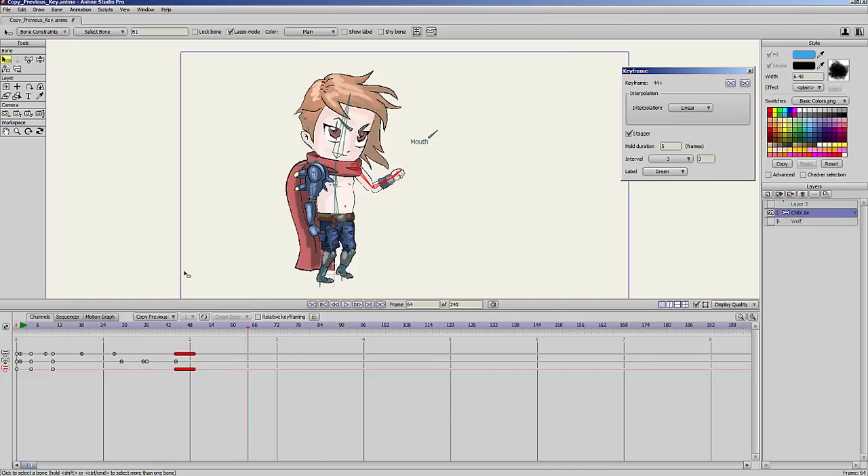
pyautogui.click(40, 61)
pyautogui.moveTo(395, 187)
pyautogui.mouseDown()
pyautogui.moveTo(396, 204)
pyautogui.moveTo(375, 208)
pyautogui.moveTo(384, 221)
pyautogui.moveTo(399, 197)
pyautogui.moveTo(388, 200)
pyautogui.moveTo(391, 185)
pyautogui.mouseUp()
pyautogui.moveTo(268, 327); pyautogui.dragTo(309, 326)
pyautogui.moveTo(377, 200); pyautogui.dragTo(396, 189)
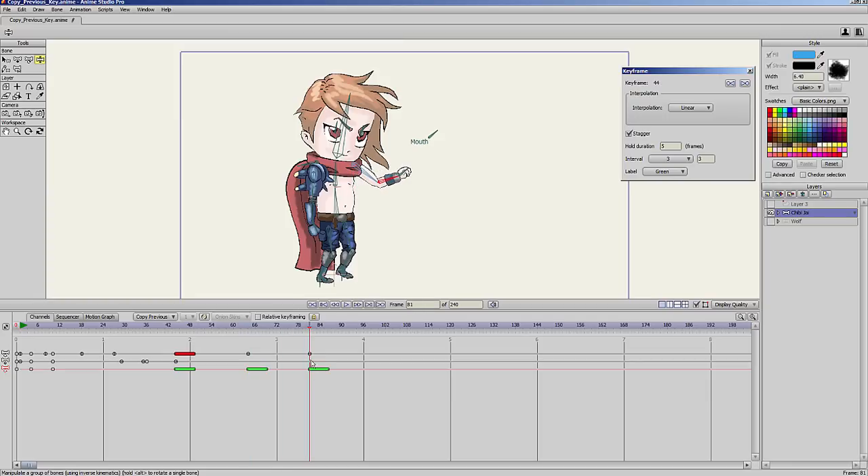
# Add further poses of the character's raised arm at frames 94 and 110.
pyautogui.click(346, 326)
pyautogui.moveTo(353, 330); pyautogui.dragTo(357, 328)
pyautogui.moveTo(396, 185); pyautogui.dragTo(375, 198)
pyautogui.moveTo(360, 340); pyautogui.dragTo(415, 353)
pyautogui.moveTo(378, 212); pyautogui.dragTo(399, 175)
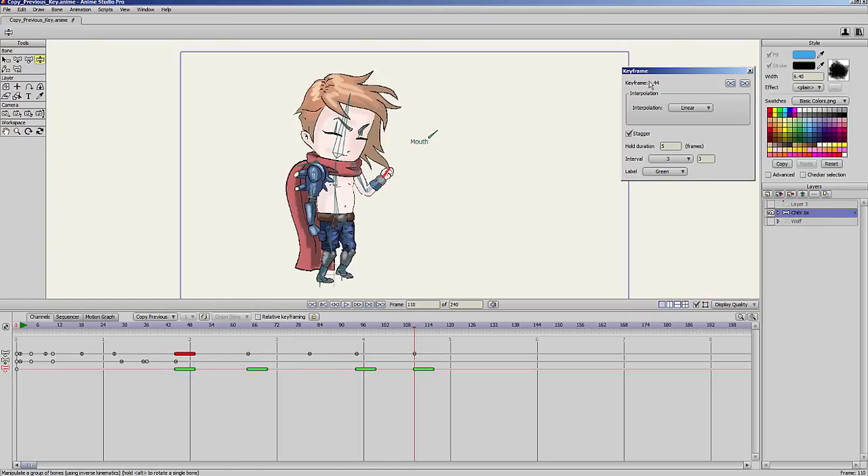
# Move the Keyframe window closer to the character and pose the arm lower at frame 130.
pyautogui.moveTo(694, 69); pyautogui.dragTo(666, 74)
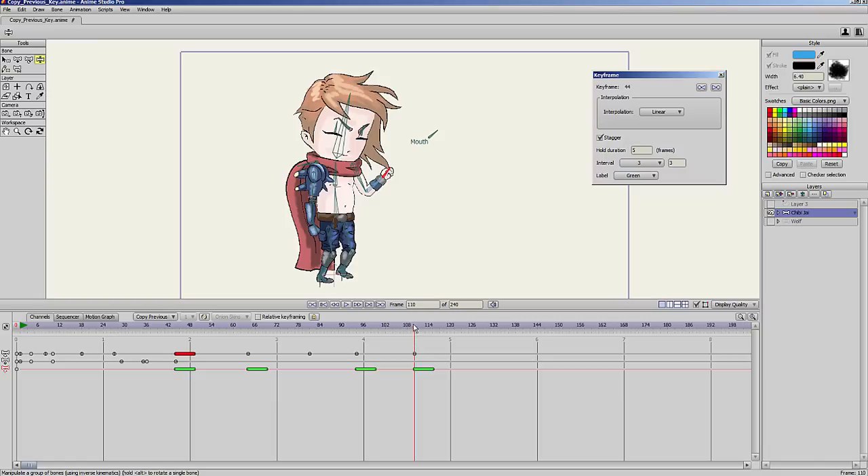
pyautogui.moveTo(416, 327); pyautogui.dragTo(477, 328)
pyautogui.moveTo(387, 175)
pyautogui.mouseDown()
pyautogui.moveTo(397, 248)
pyautogui.moveTo(375, 209)
pyautogui.moveTo(377, 187)
pyautogui.mouseUp()
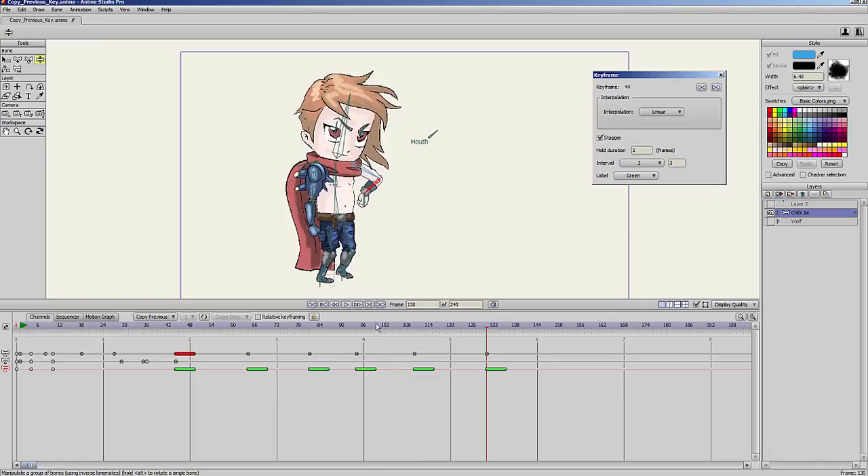
# Reposition the character's torso, Mouth control and head bones at frame 103, and scrub ahead to frame 122.
pyautogui.moveTo(377, 328); pyautogui.dragTo(389, 328)
pyautogui.moveTo(341, 205); pyautogui.dragTo(343, 210)
pyautogui.moveTo(335, 178); pyautogui.dragTo(328, 199)
pyautogui.moveTo(440, 128); pyautogui.dragTo(428, 116)
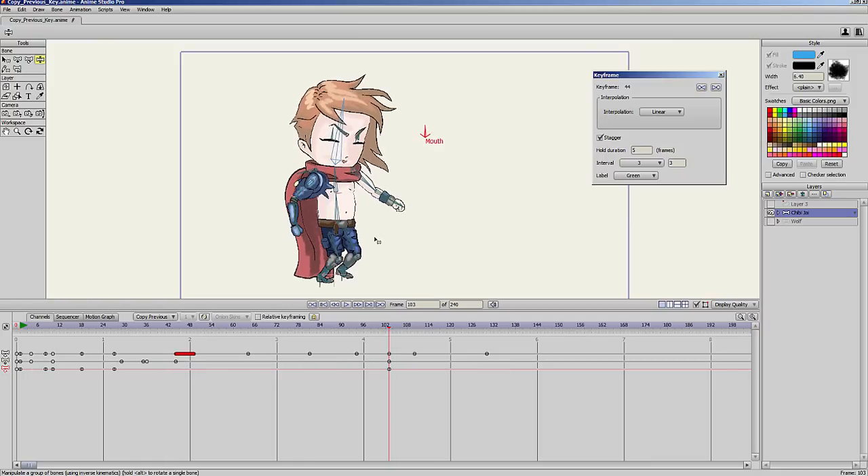
pyautogui.moveTo(345, 109)
pyautogui.mouseDown()
pyautogui.moveTo(354, 121)
pyautogui.moveTo(333, 110)
pyautogui.mouseUp()
pyautogui.moveTo(384, 324); pyautogui.dragTo(458, 344)
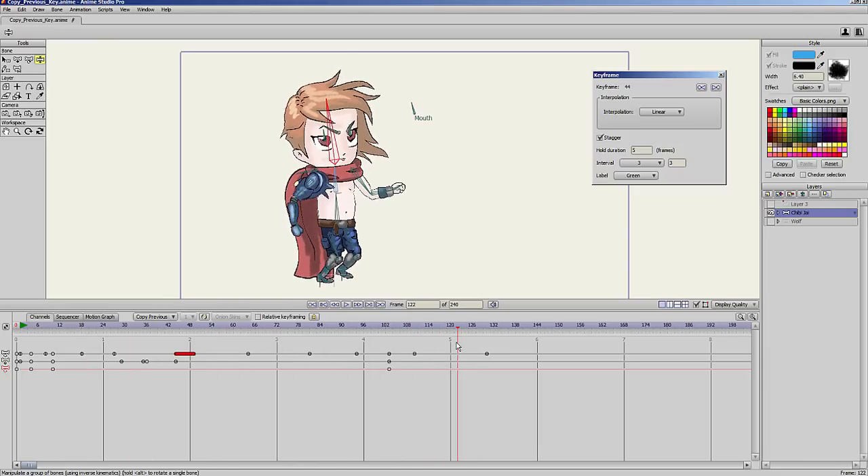